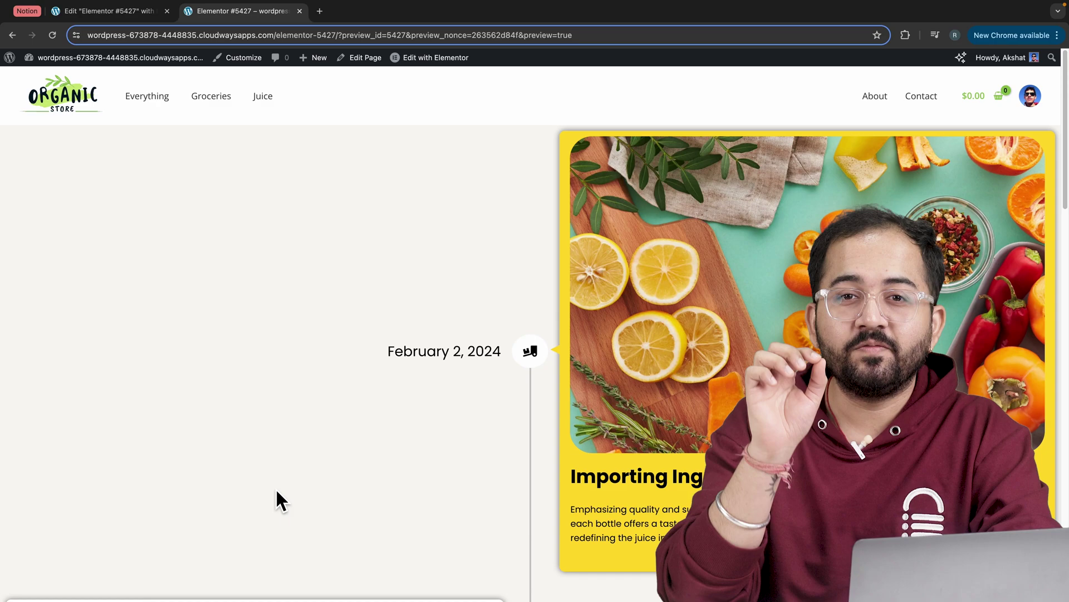
# - Scroll through the timeline preview and follow a card link to the store's home page
pyautogui.scroll(-10, 275, 487)
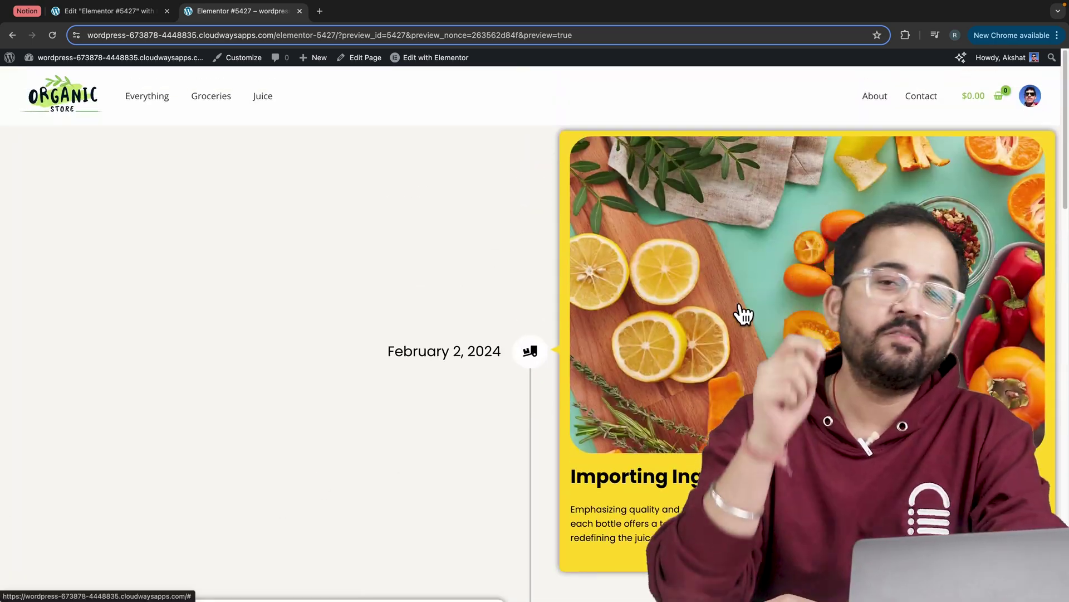
pyautogui.click(744, 315)
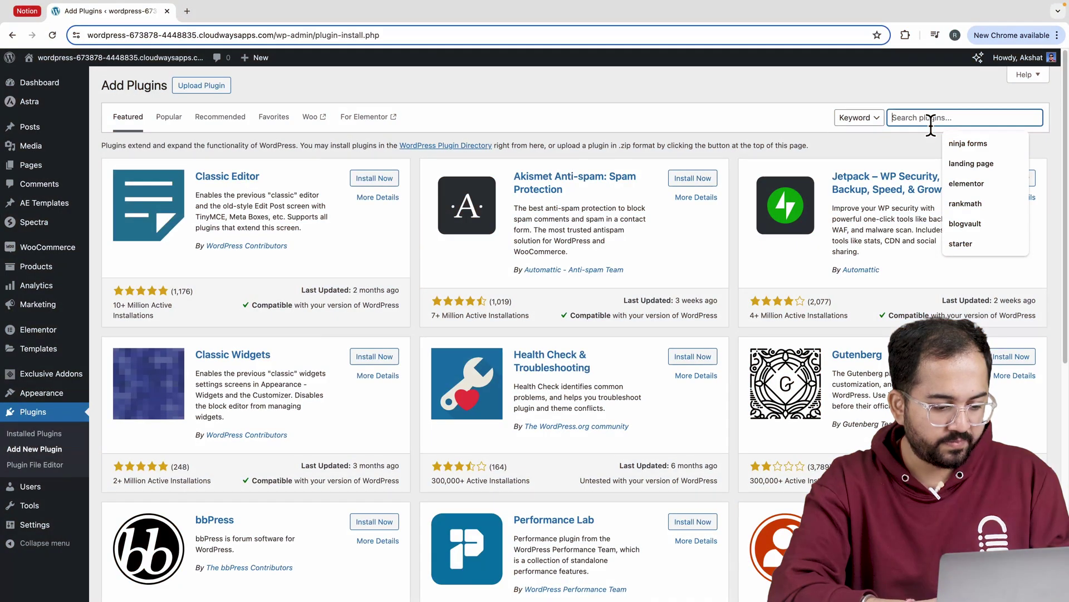
# - Search 'elementor addons elements', then install and activate the Elementor Addon Elements plugin
pyautogui.write('element')
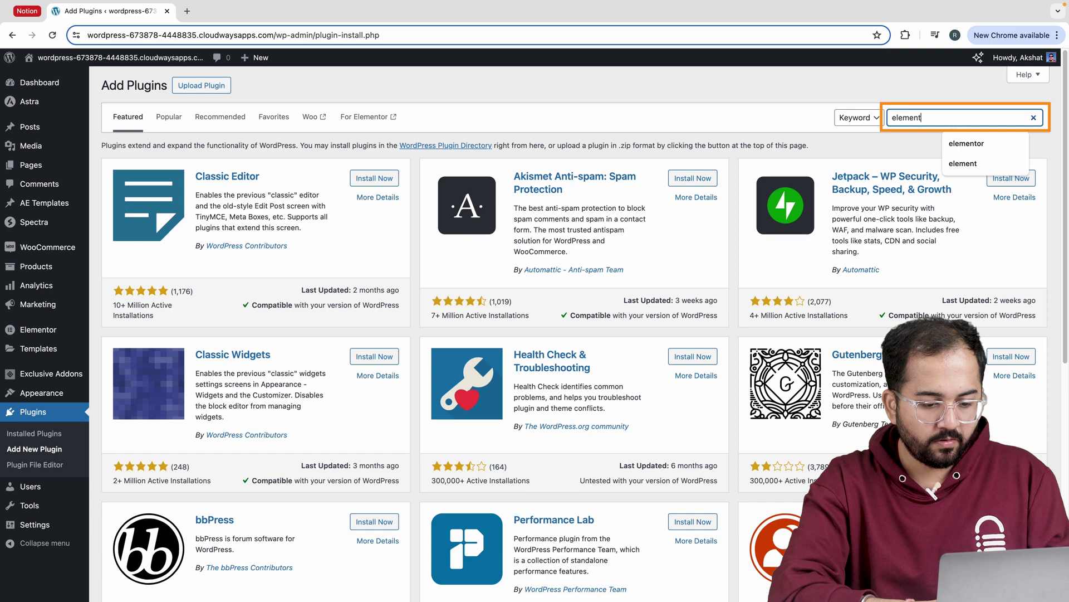
pyautogui.write('or addons elements')
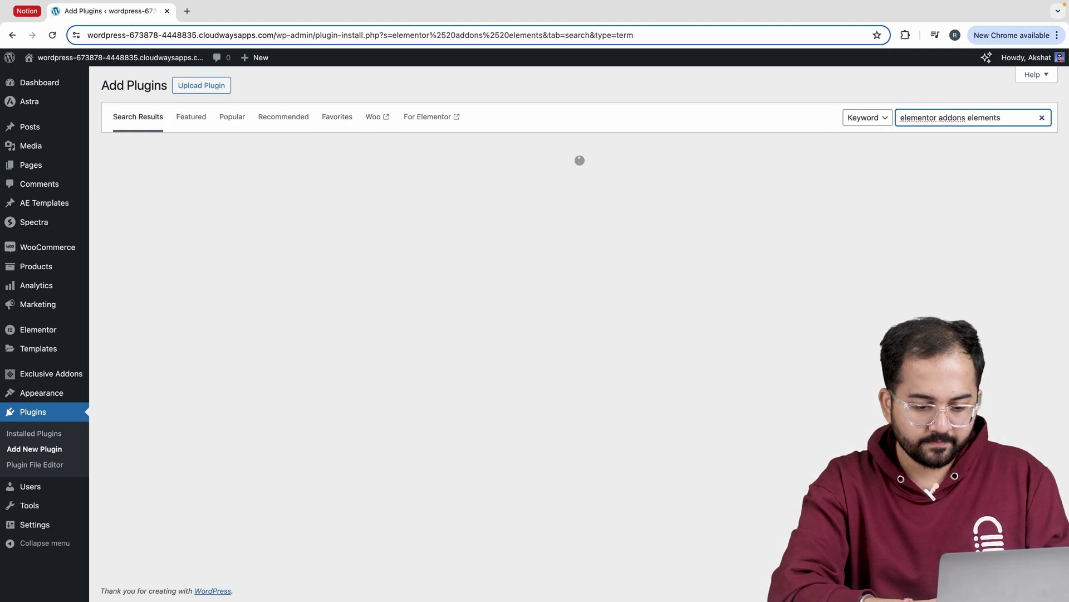
pyautogui.scroll(-5, 816, 156)
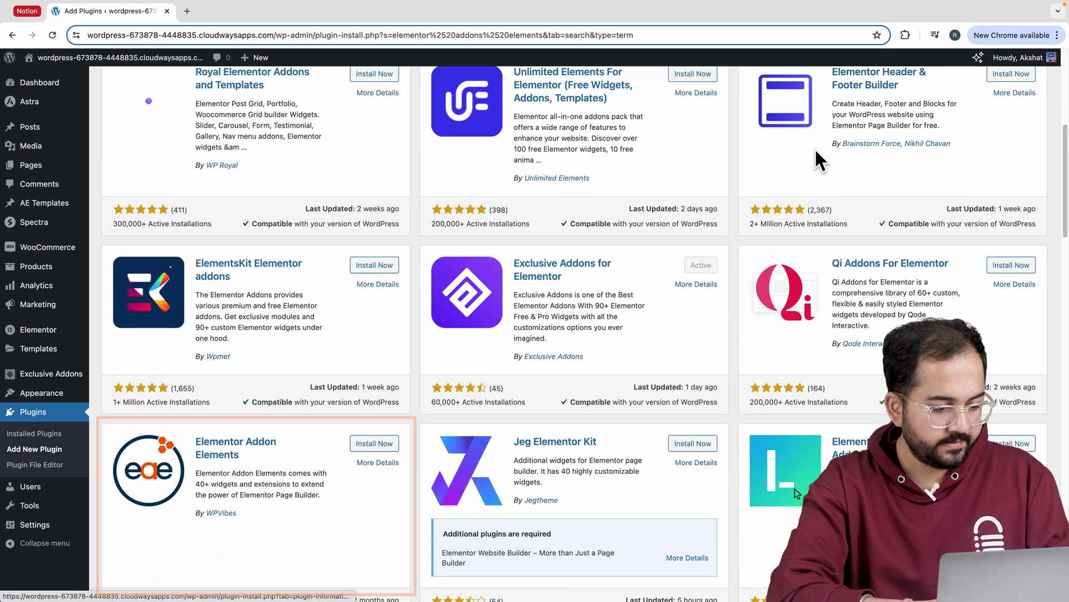
pyautogui.click(384, 444)
pyautogui.click(384, 444)
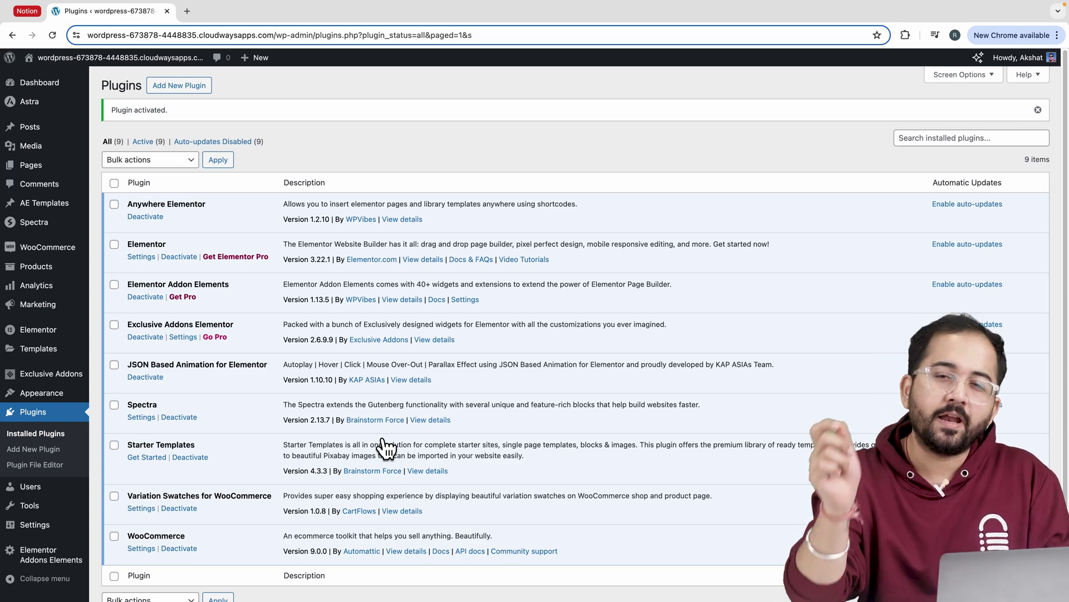
# - In Elementor Addon Elements settings, tick the Timeline module and apply the Activate bulk action
pyautogui.scroll(-1, 386, 448)
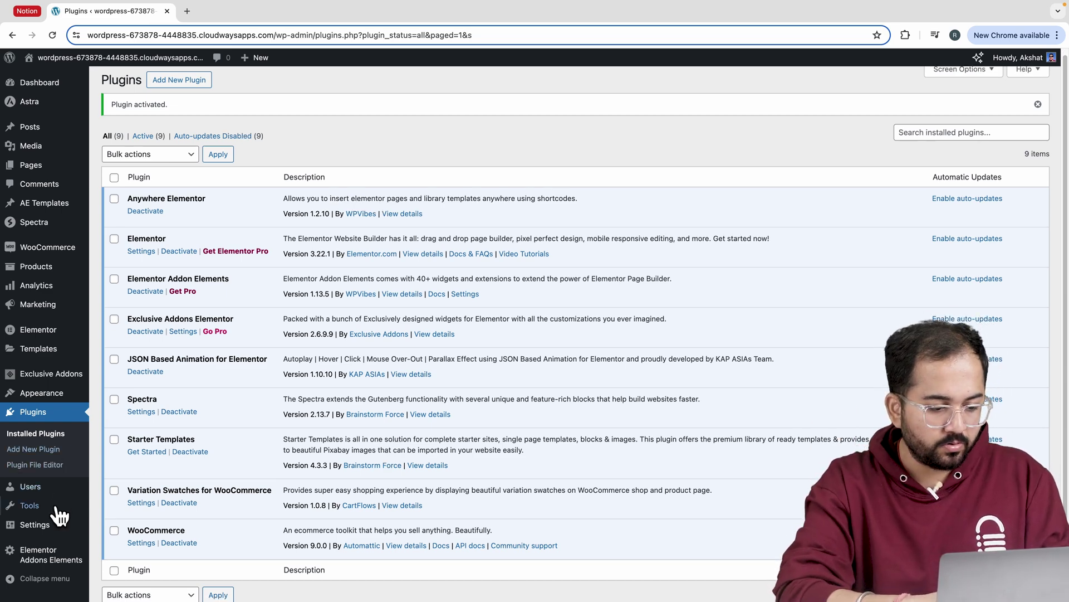
pyautogui.click(58, 557)
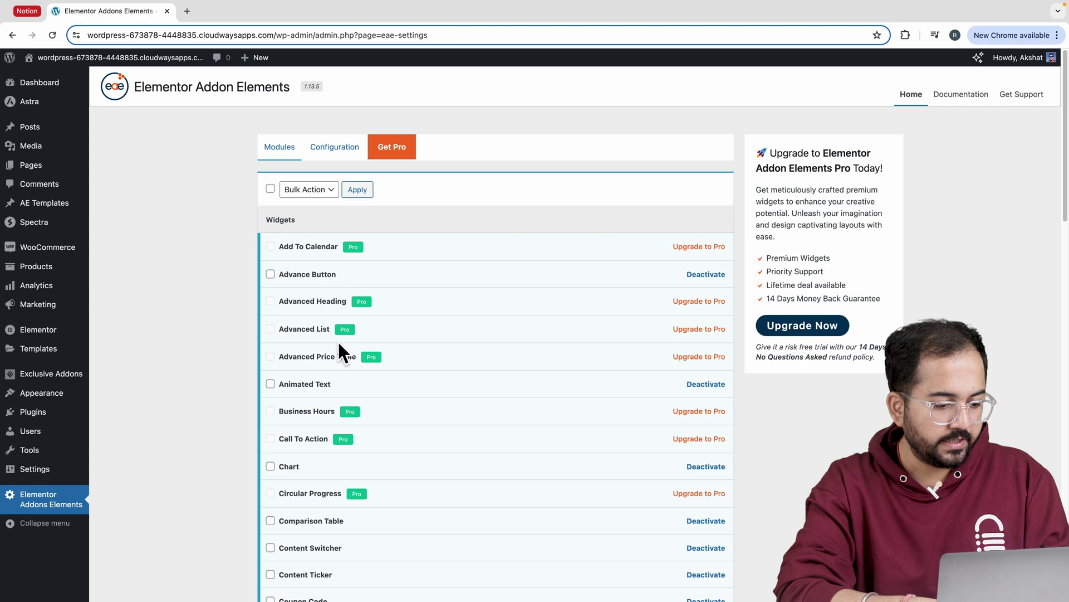
pyautogui.scroll(-10, 338, 345)
pyautogui.scroll(-10, 339, 344)
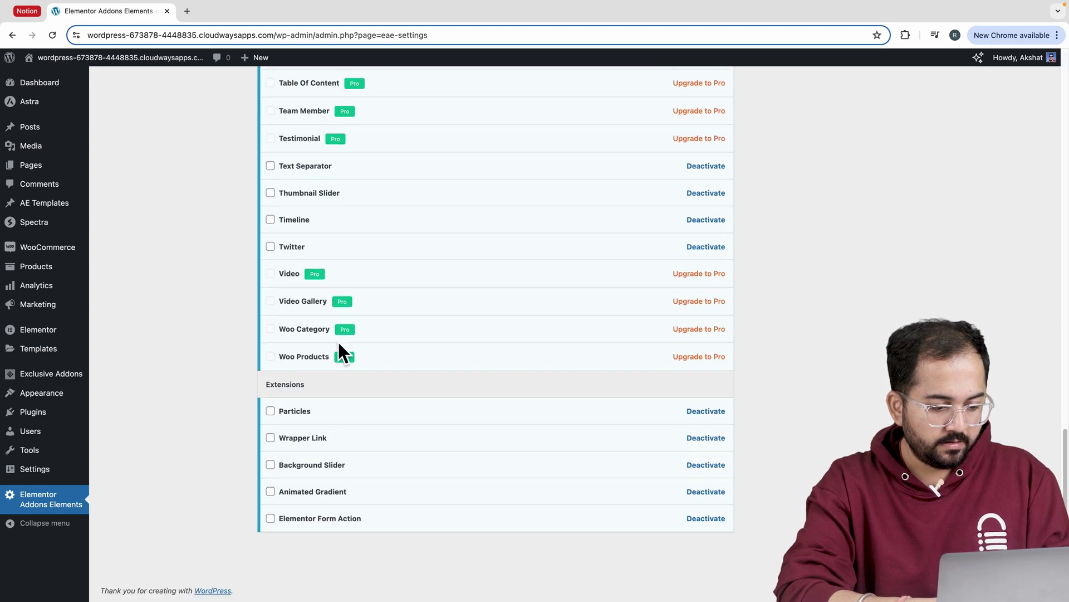
pyautogui.click(270, 221)
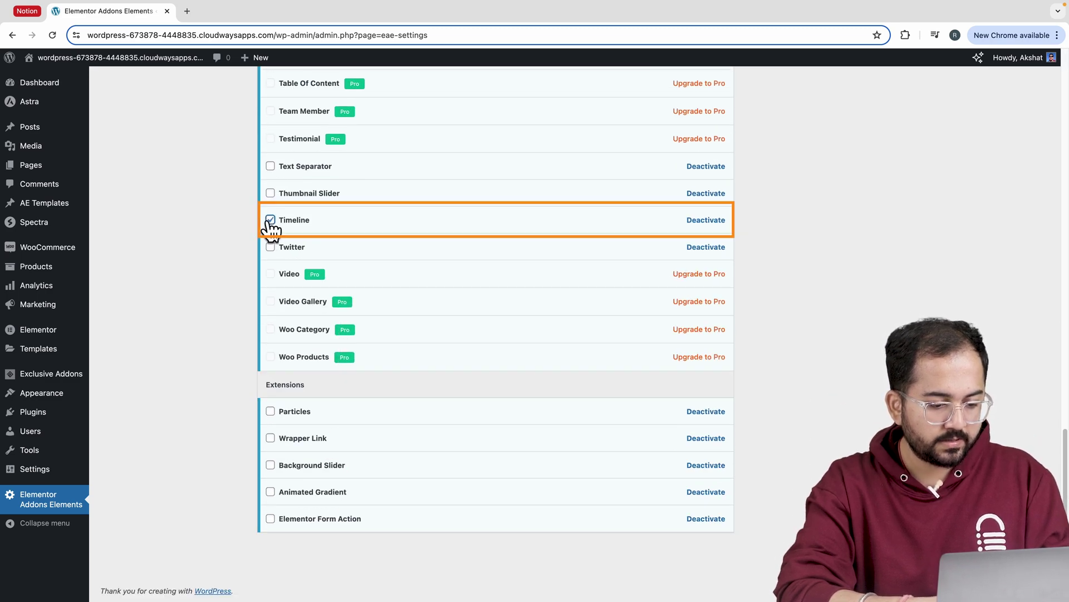
pyautogui.scroll(20, 312, 217)
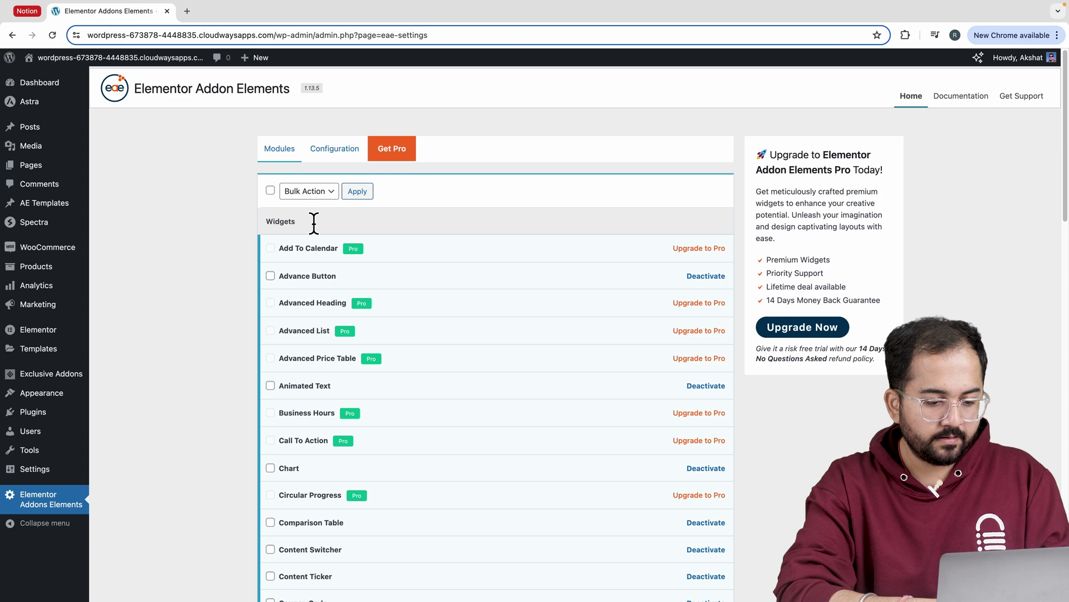
pyautogui.click(326, 193)
pyautogui.click(329, 202)
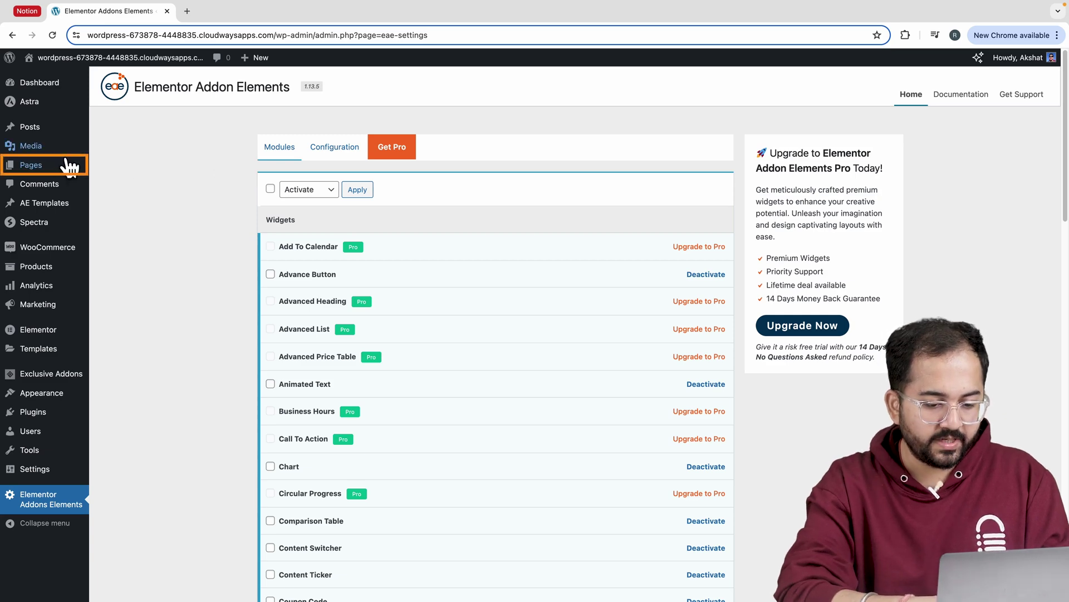
# - Add a new page from Pages and open it with Edit with Elementor
pyautogui.moveTo(65, 161)
pyautogui.click(120, 184)
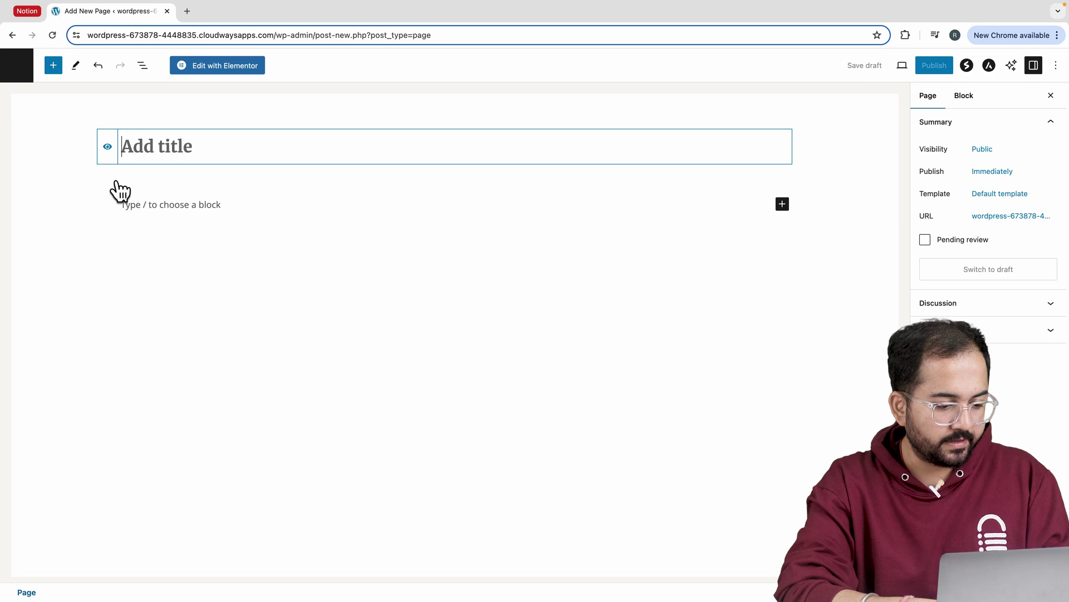
pyautogui.click(200, 68)
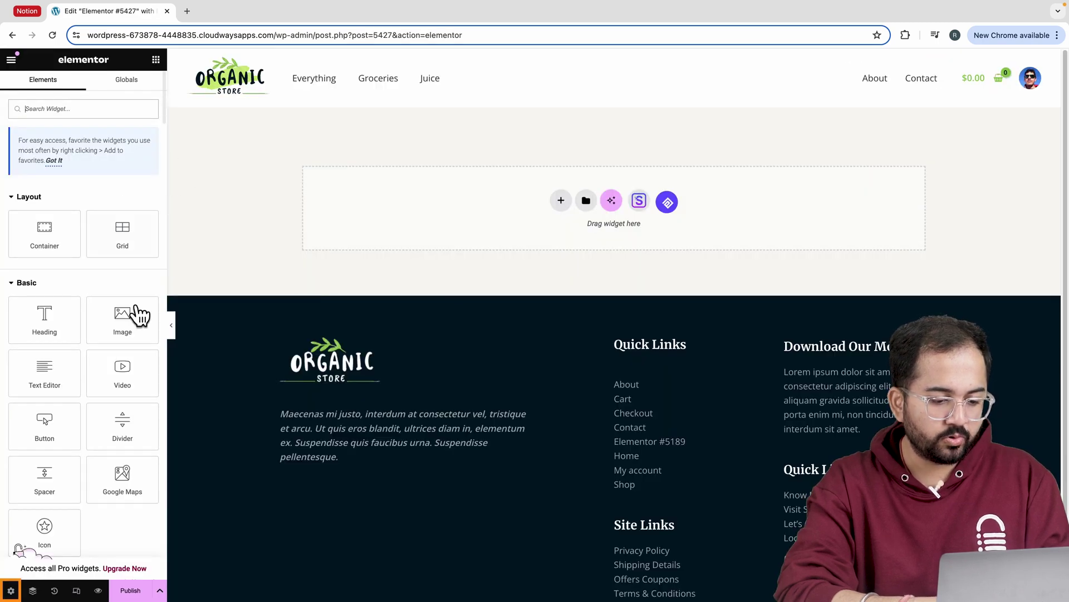
# - Set the page's Page Layout to Elementor Full Width in its settings
pyautogui.click(17, 590)
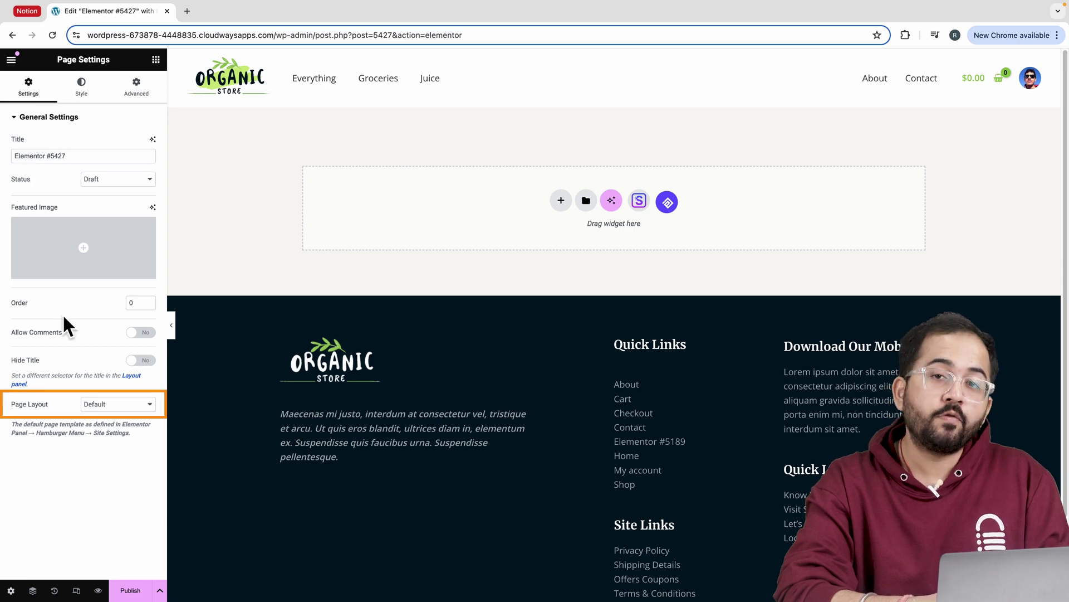
pyautogui.click(109, 406)
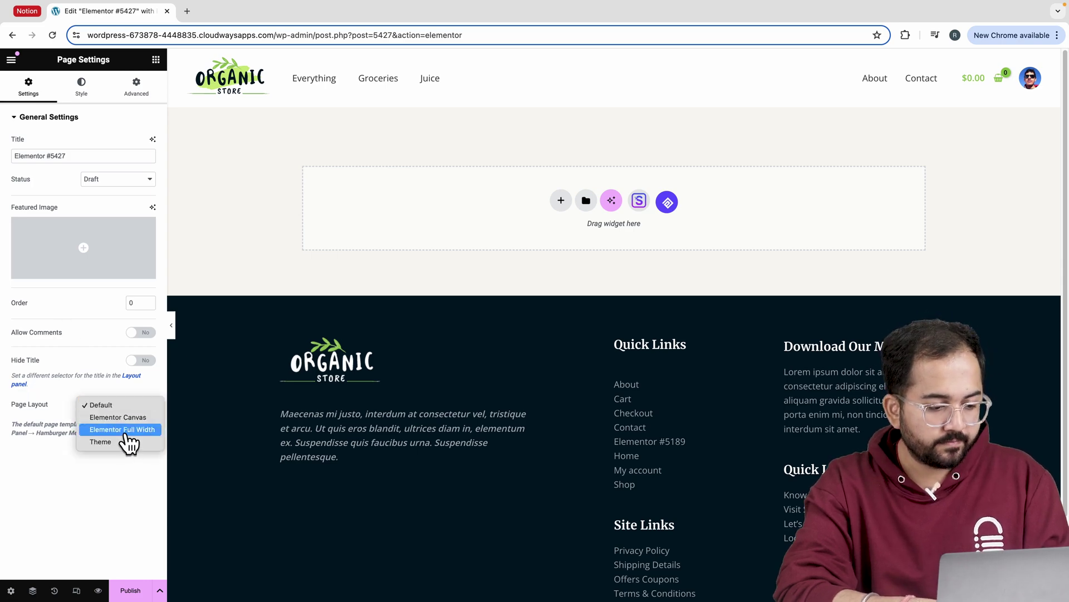
pyautogui.click(125, 430)
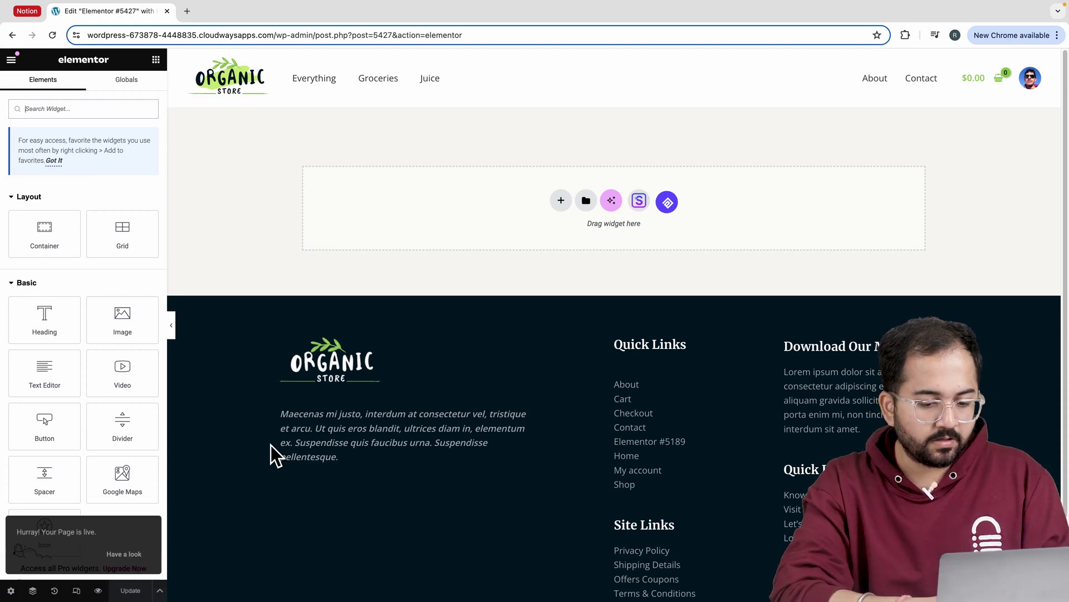
# - Add a single-column Flexbox container to the page
pyautogui.click(558, 199)
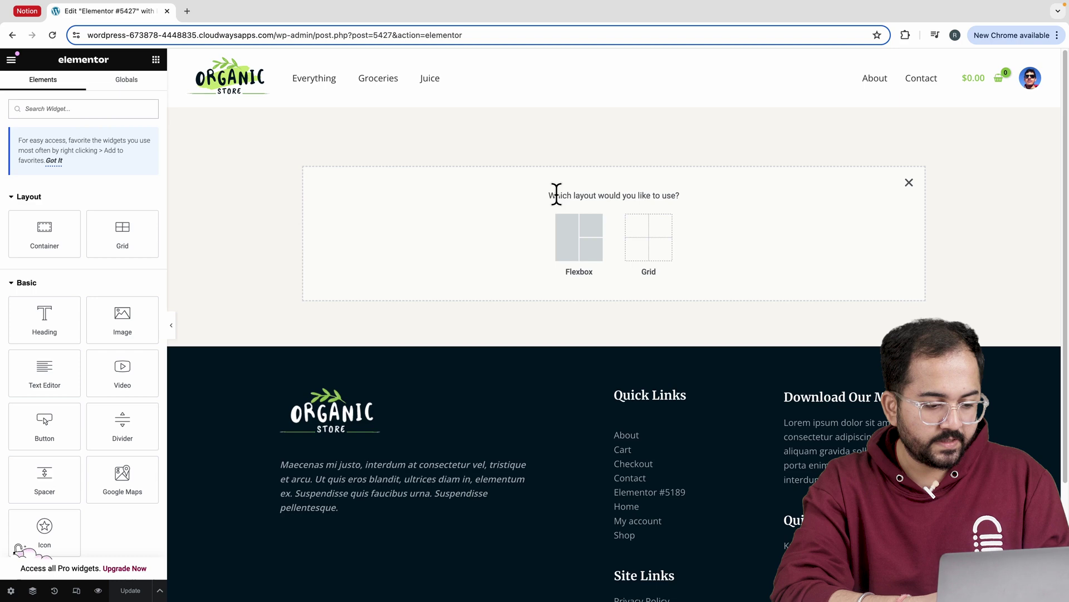
pyautogui.click(564, 234)
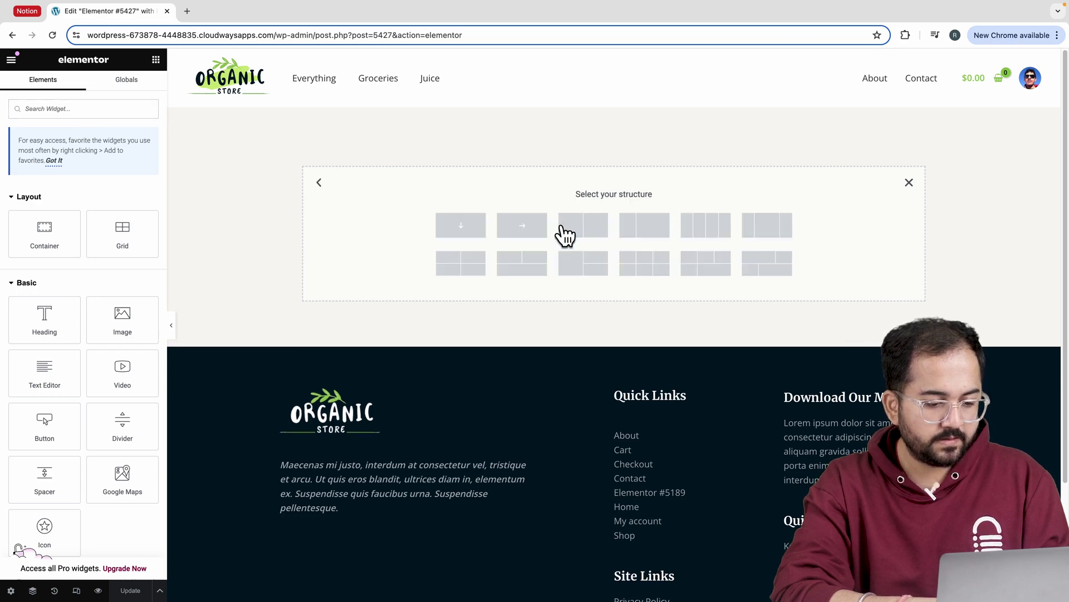
pyautogui.click(479, 237)
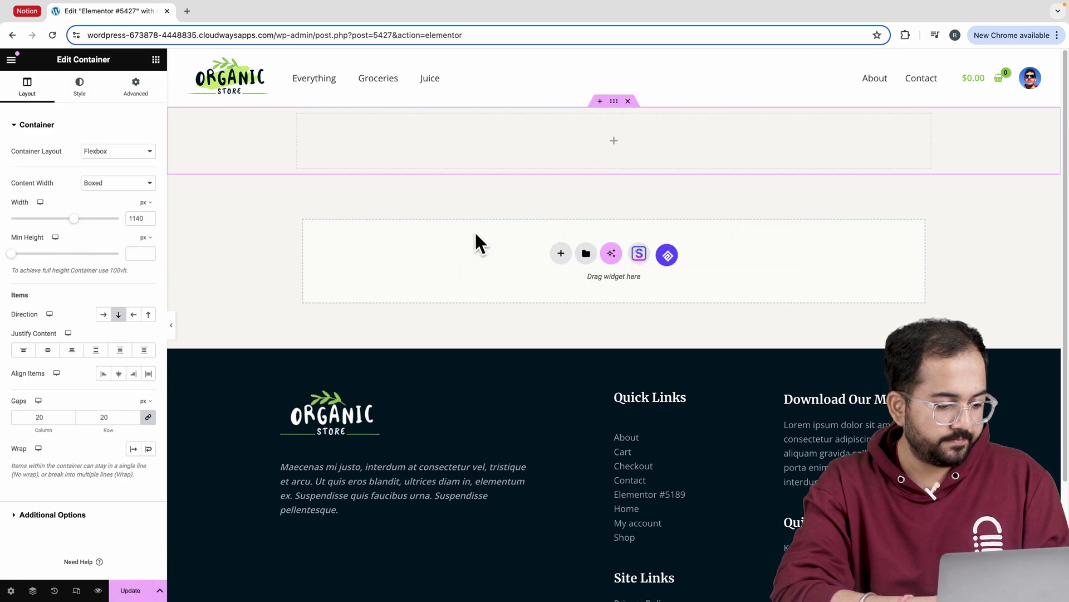
# - Search the widgets for 'tim' and drag the Timeline widget into the container
pyautogui.click(156, 59)
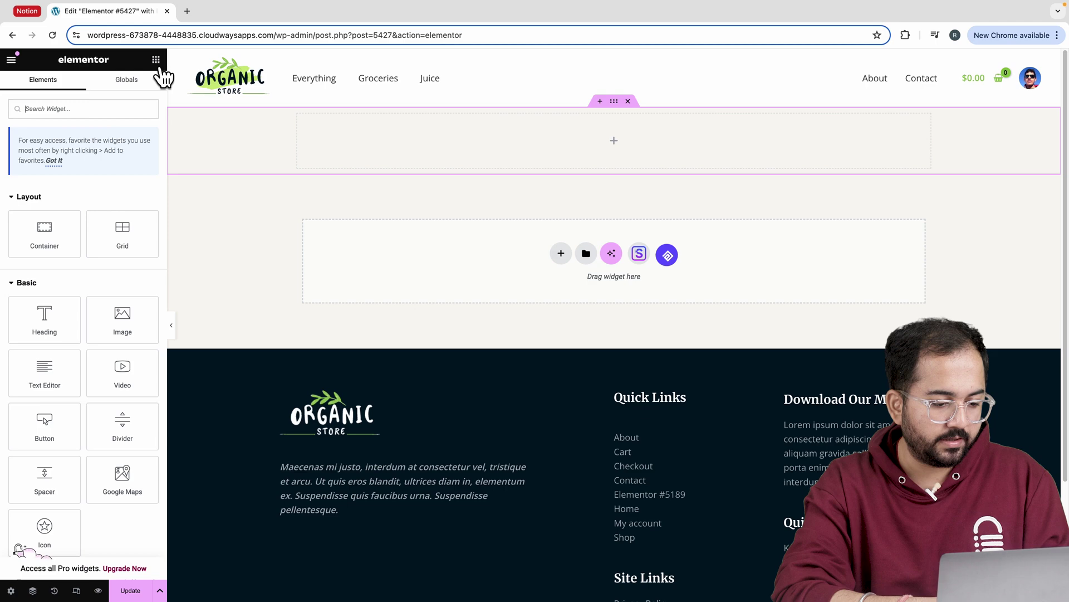
pyautogui.click(115, 109)
pyautogui.write('tim')
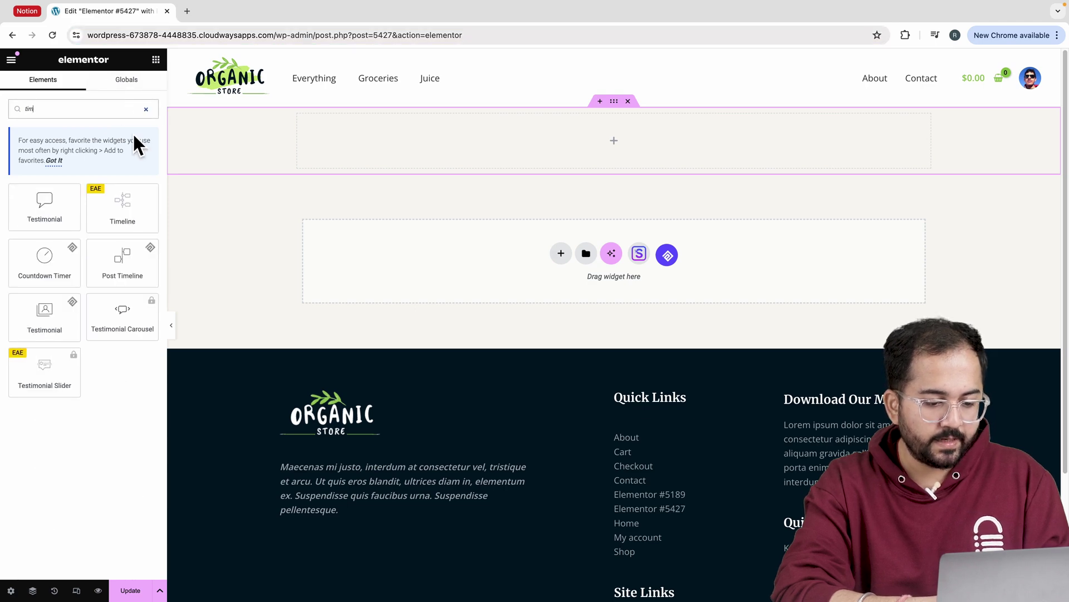
pyautogui.moveTo(136, 210); pyautogui.dragTo(378, 146)
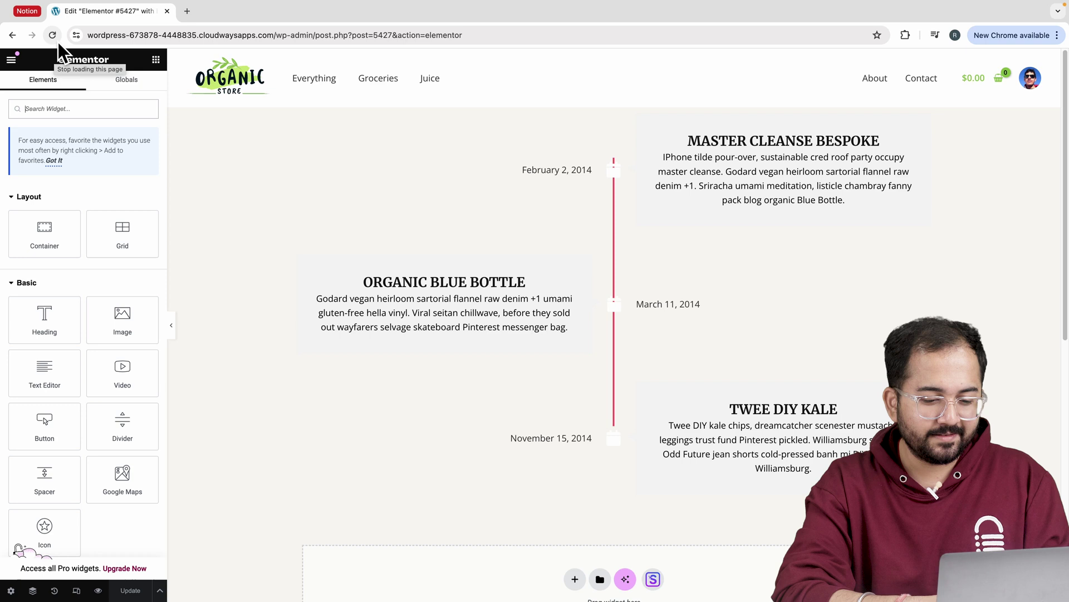
# - Switch the Timeline widget's Skin to Skin 2 and expand its Items #1–#3
pyautogui.click(353, 197)
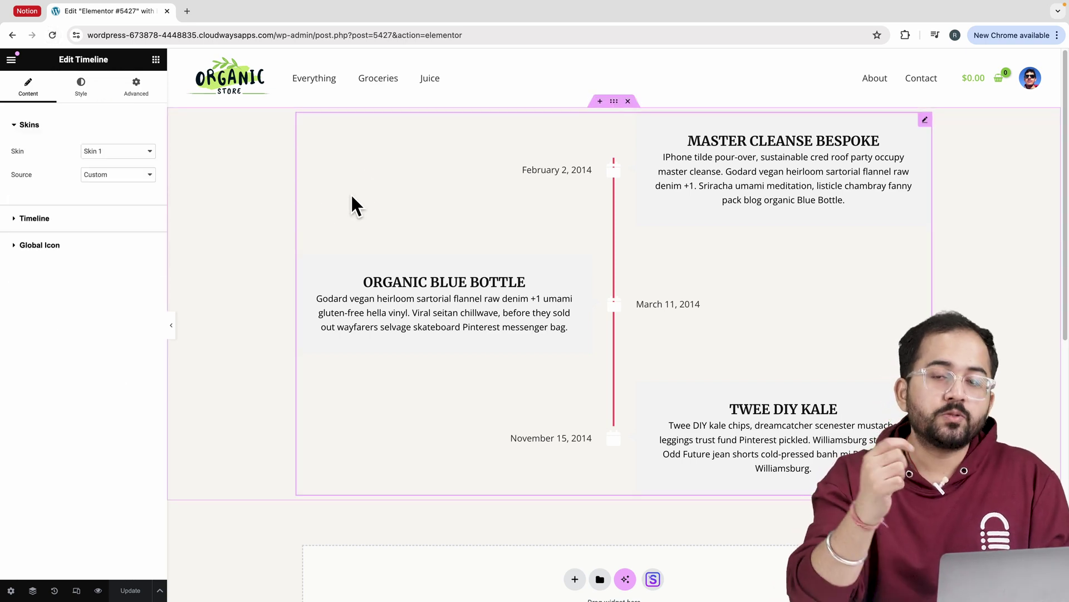
pyautogui.click(142, 153)
pyautogui.click(142, 161)
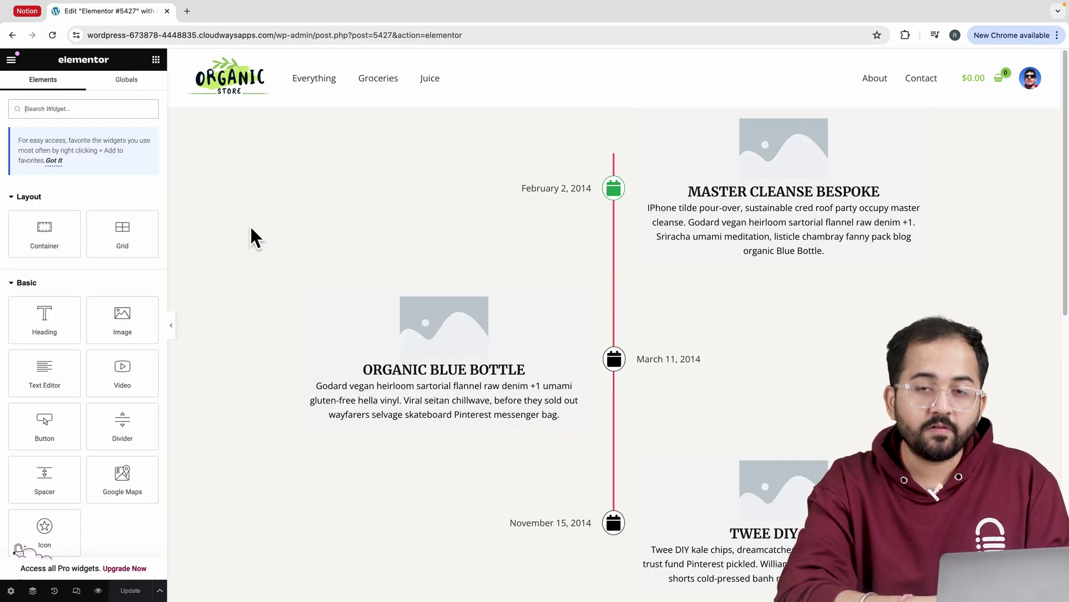
pyautogui.click(418, 278)
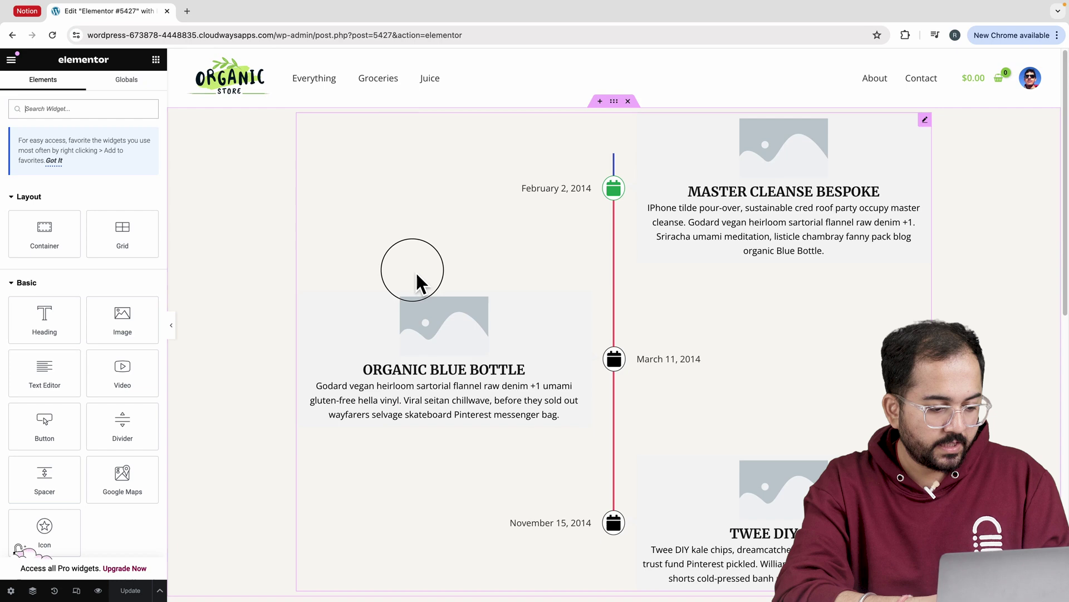
pyautogui.click(114, 219)
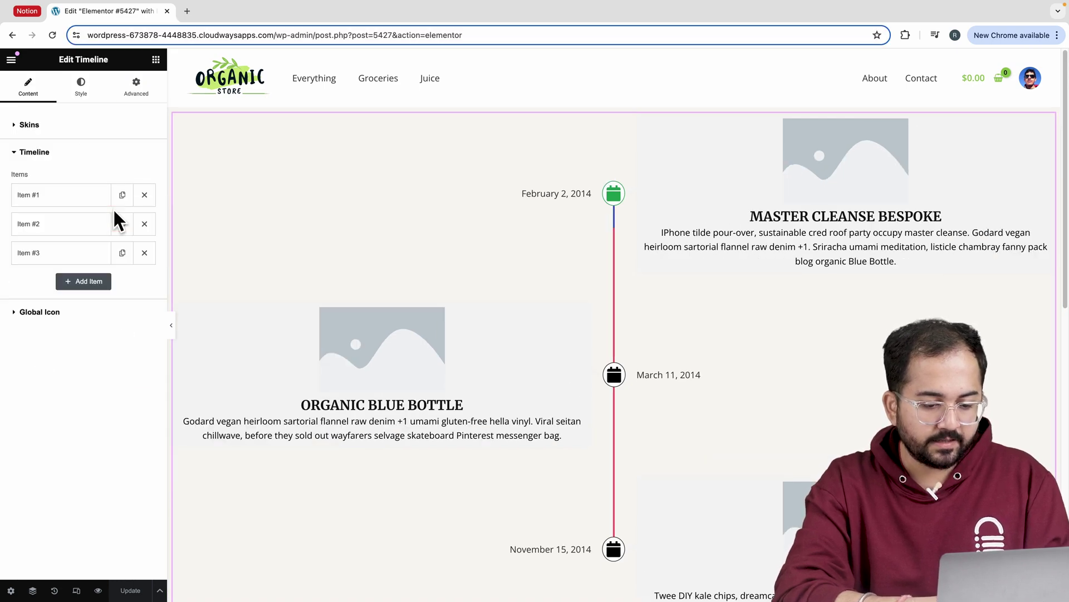
# - Open Item #1 and change the last digit of its date's year to 2
pyautogui.click(93, 202)
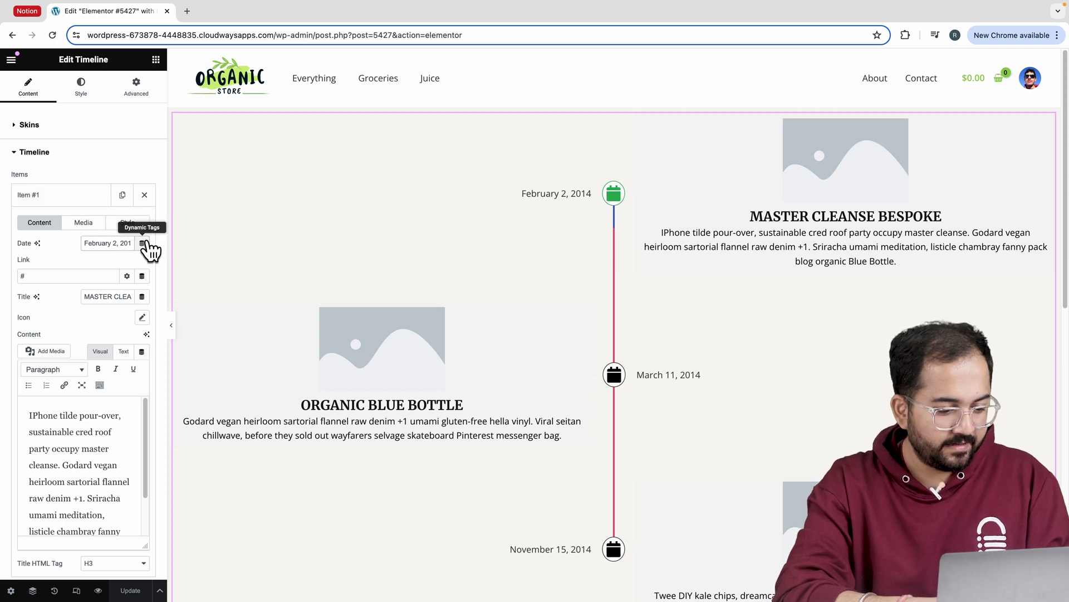
pyautogui.press('BackSpace')
pyautogui.write('2')
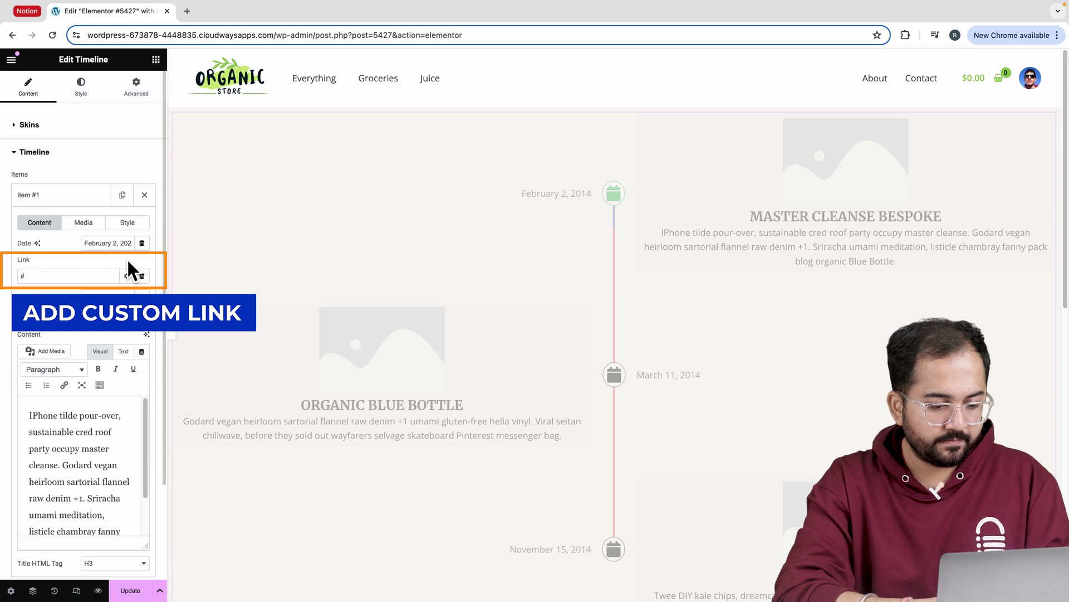
# - Retitle Item #1 'Importing Ingredients'
pyautogui.doubleClick(109, 302)
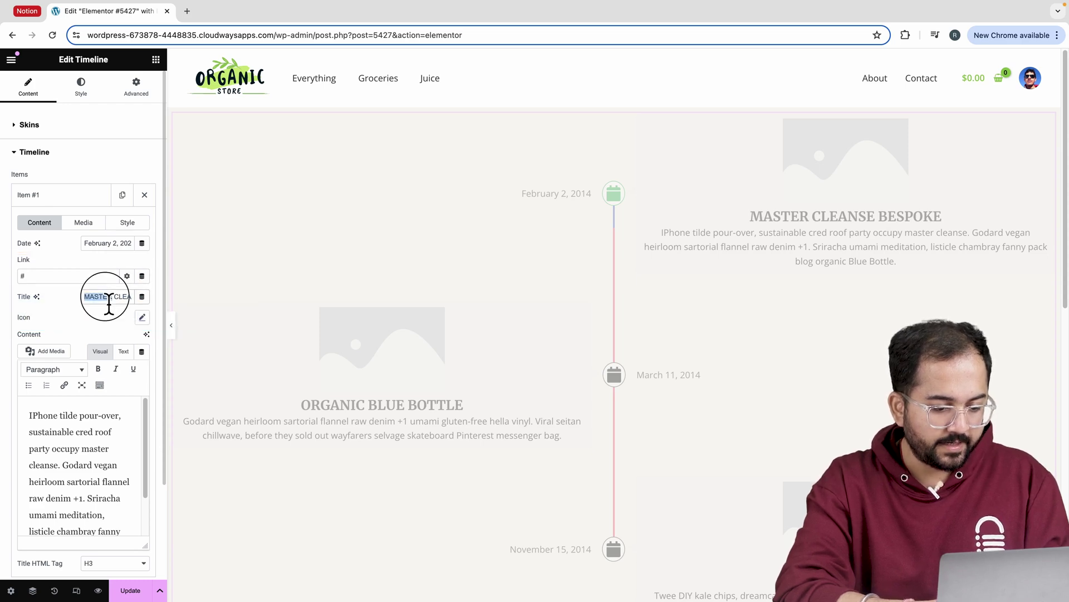
pyautogui.hotkey('ctrl', 'a')
pyautogui.write('Importing Ingre')
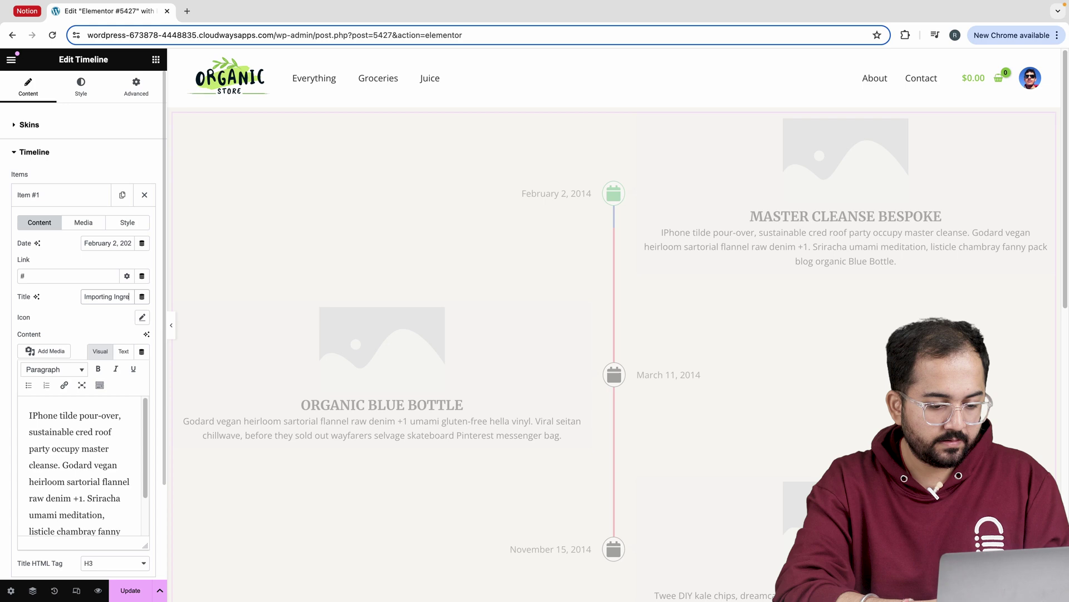
pyautogui.write('dients')
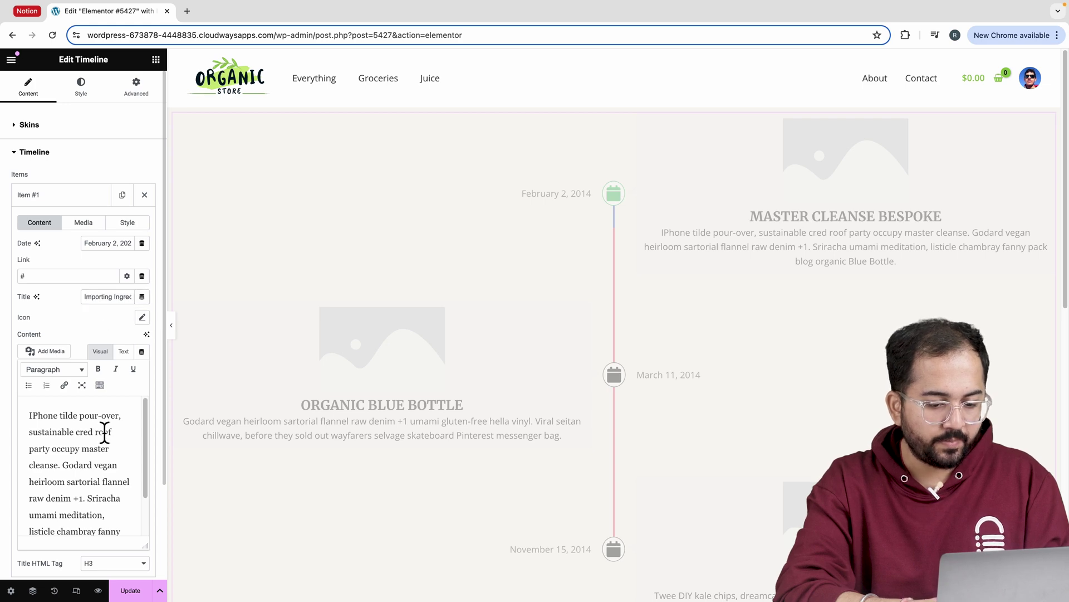
# - Replace Item #1's description with the pasted juice-sourcing paragraph
pyautogui.click(104, 423)
pyautogui.hotkey('ctrl', 'a')
pyautogui.hotkey('ctrl', 'v')
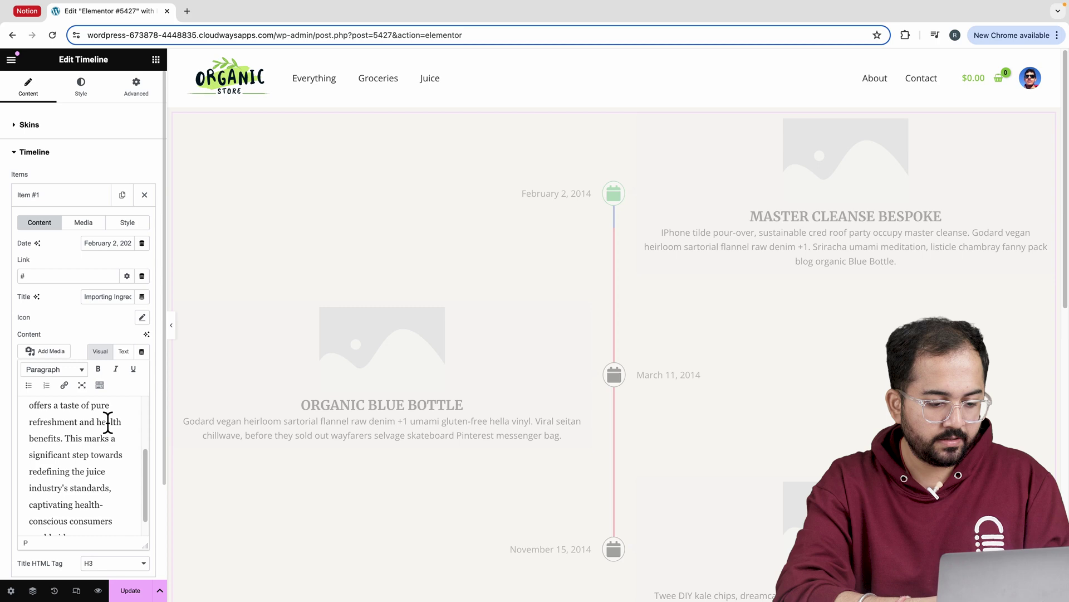
# - Give Item #1 a 'fresh fruits' photo of sliced vegetables from Free Images
pyautogui.click(85, 223)
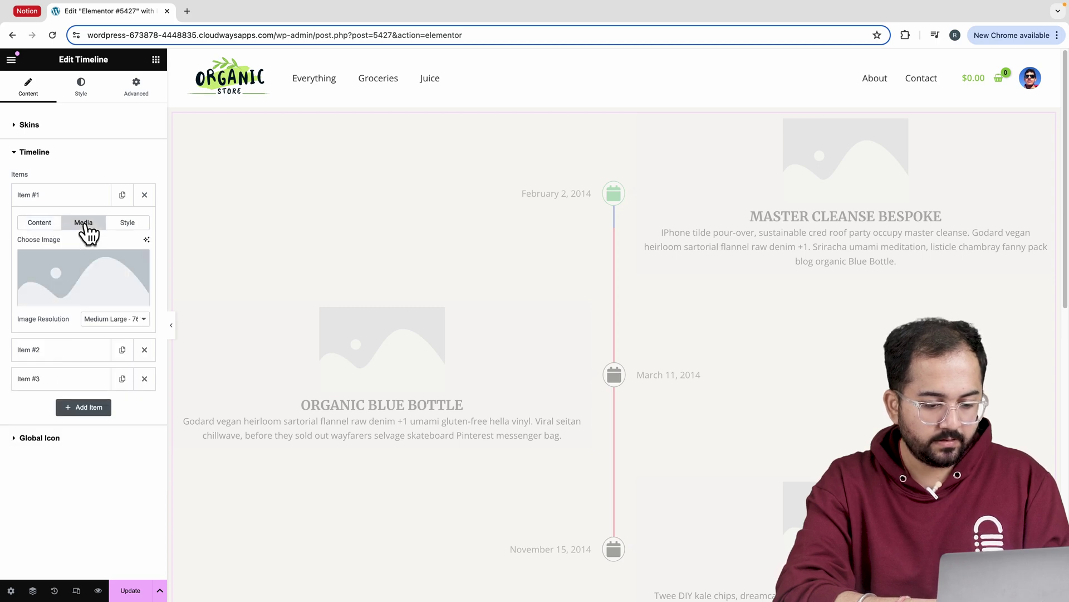
pyautogui.click(84, 278)
pyautogui.click(238, 136)
pyautogui.write('fre')
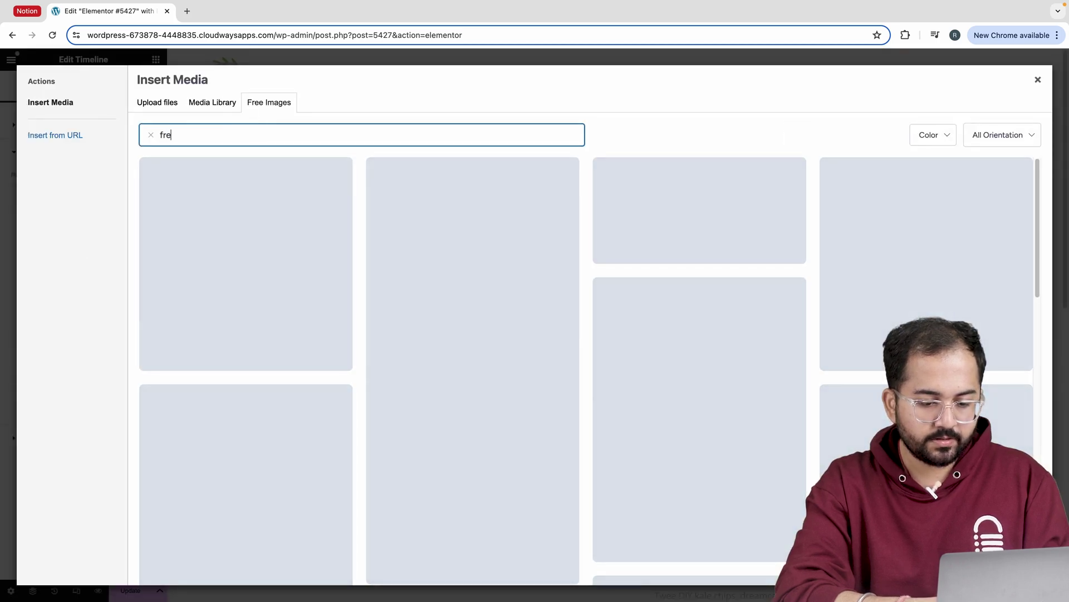
pyautogui.write('sh fruits')
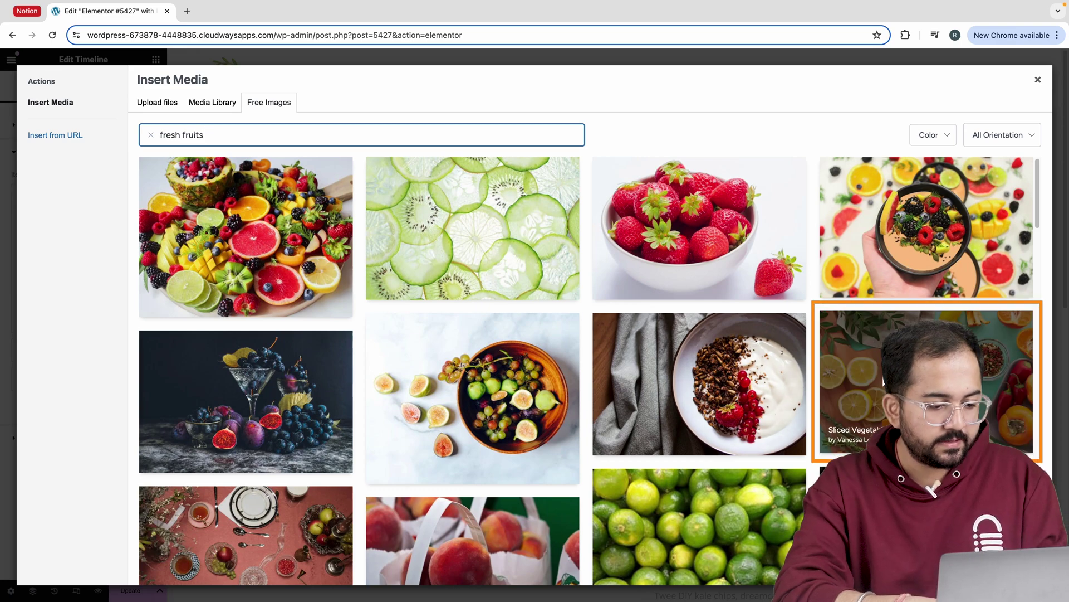
pyautogui.click(891, 384)
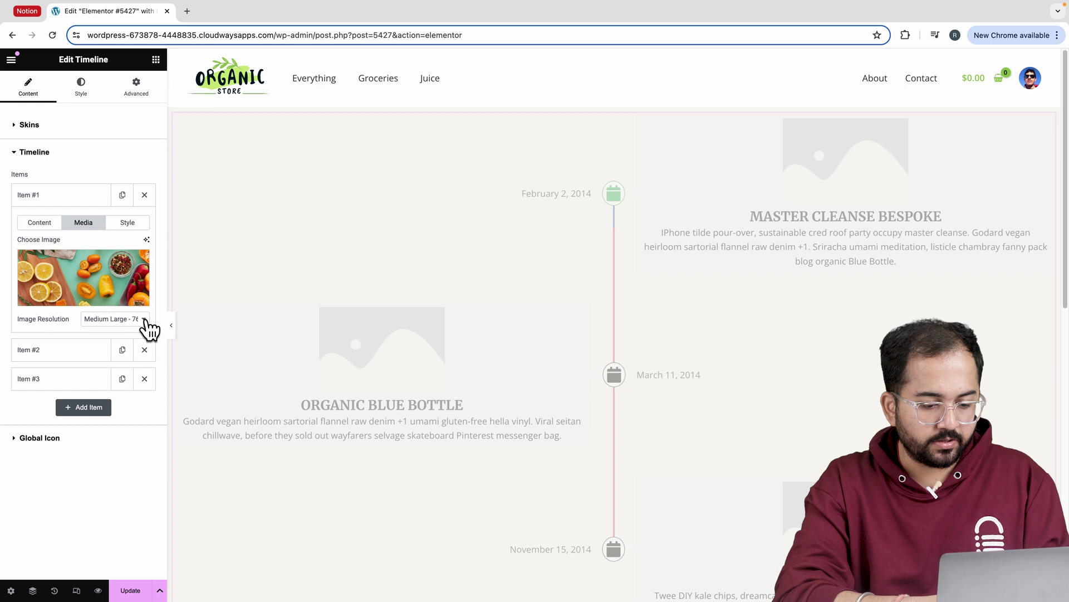
# - Set the item image resolution to Large 1024 x 1024 and save the page
pyautogui.click(143, 320)
pyautogui.click(146, 336)
pyautogui.click(127, 223)
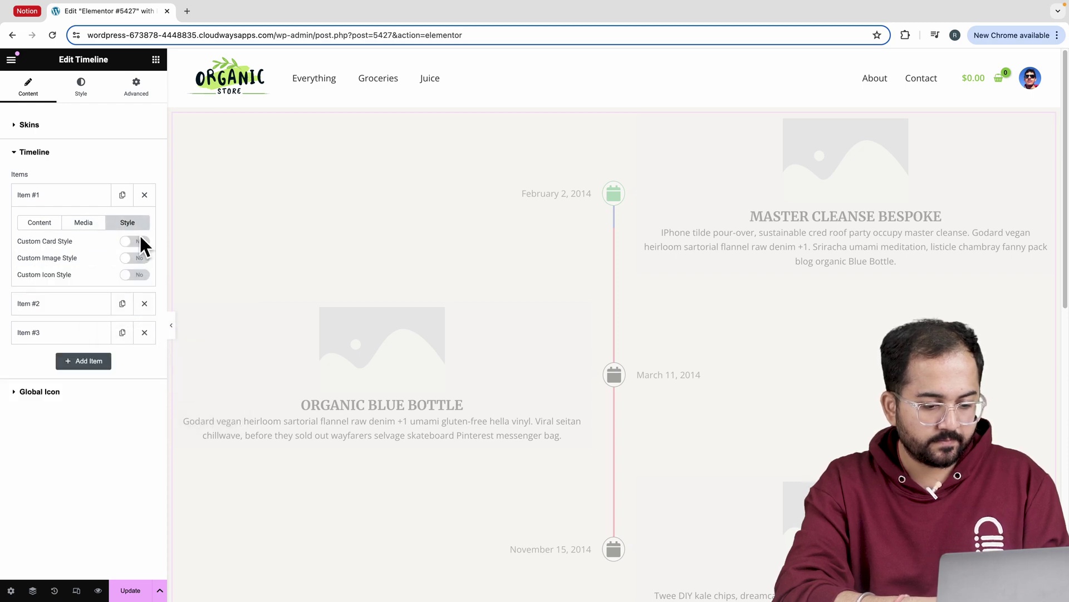
pyautogui.click(132, 590)
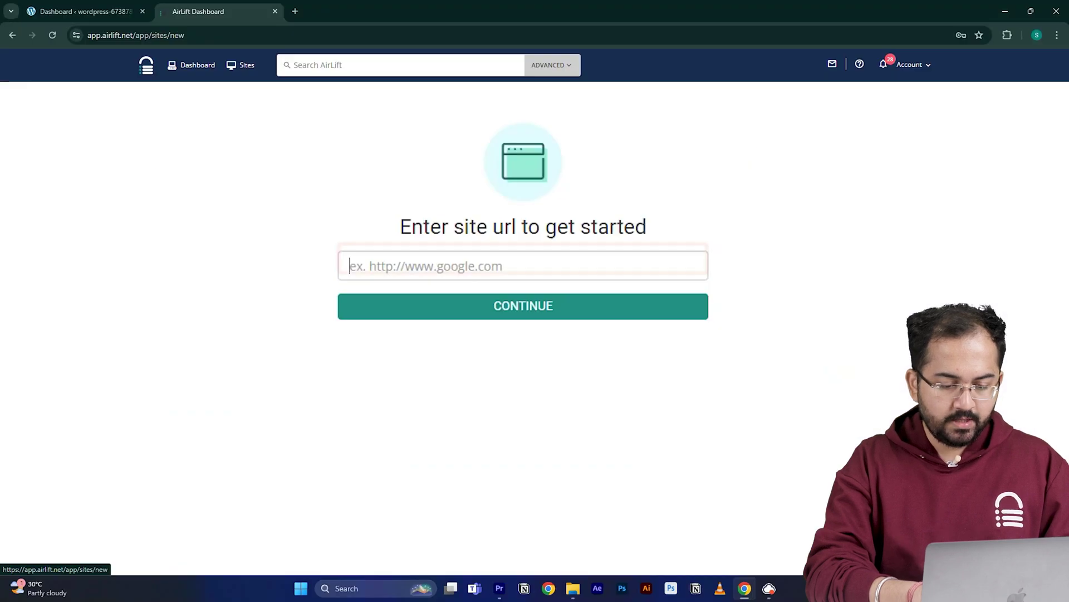
# - Paste the WordPress site's URL into AirLift and continue to its performance report
pyautogui.write('https://wordpress-673878-4448699.cloudwaysapps.com/')
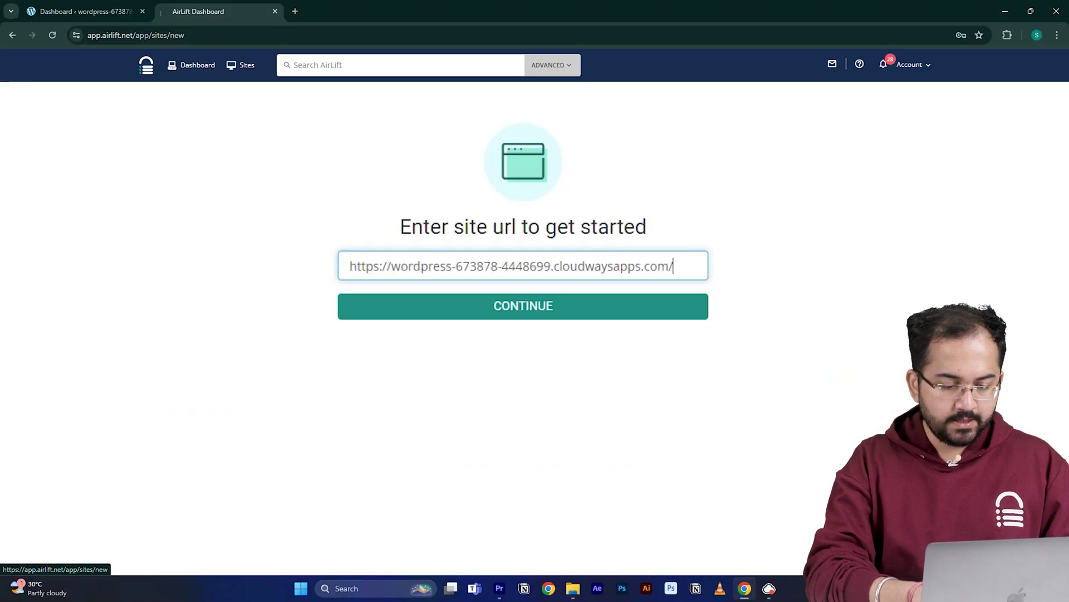
pyautogui.click(439, 310)
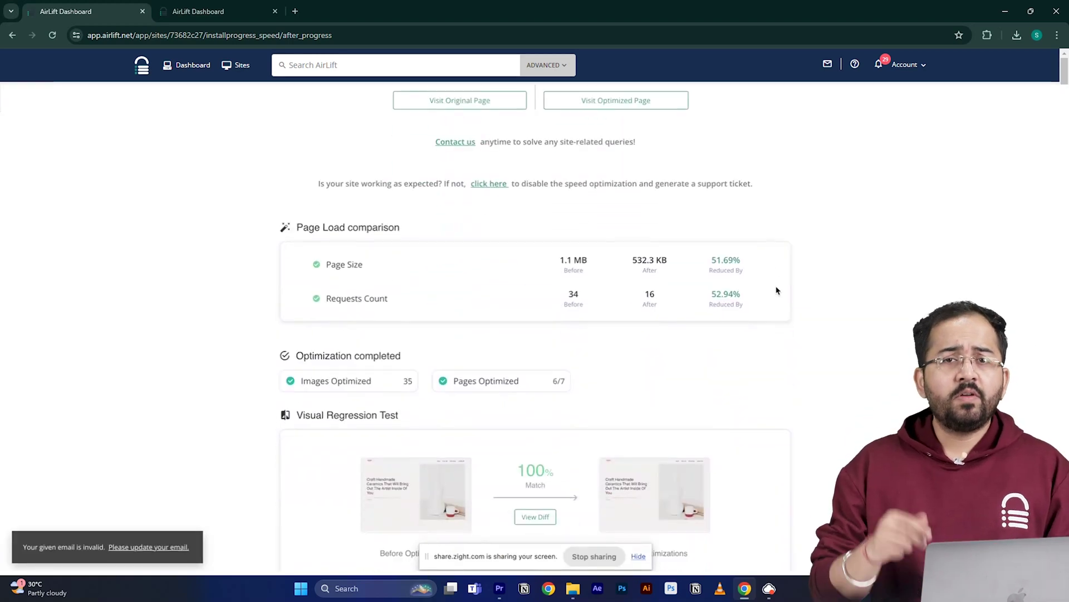
# - Scroll through the AirLift Page Load comparison and Optimization completed results
pyautogui.scroll(-1, 776, 289)
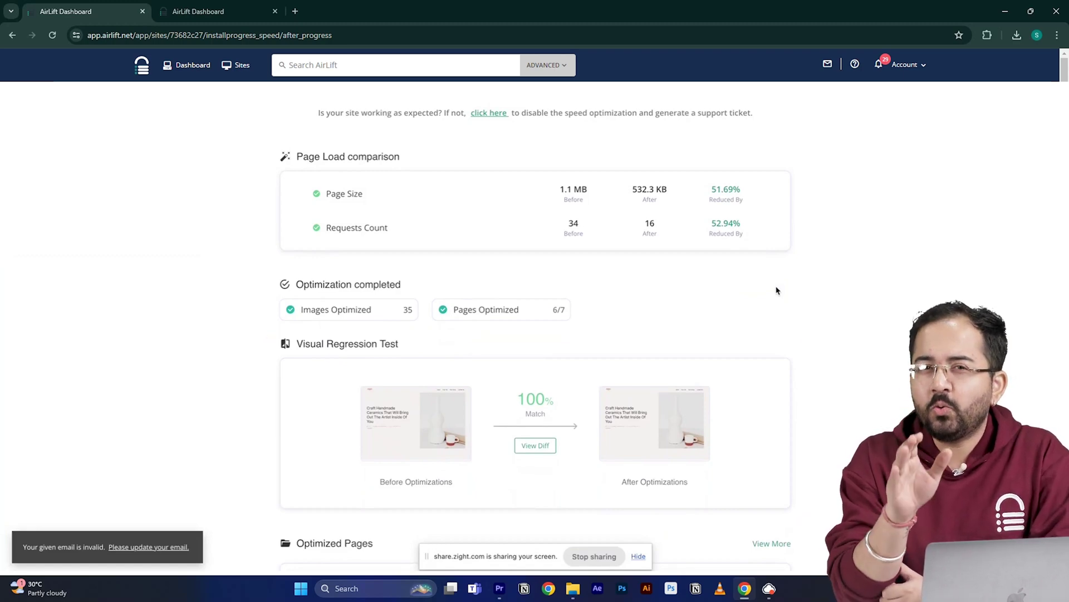
pyautogui.scroll(5, 776, 289)
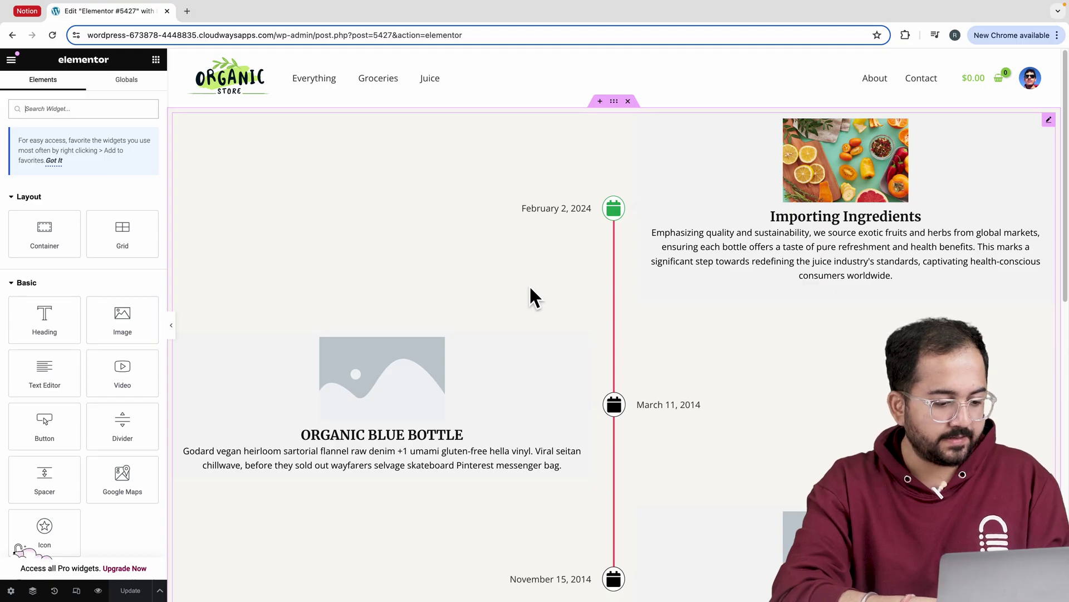
# - Turn on Custom Card Style for timeline Item #1 and left-align its text
pyautogui.click(769, 216)
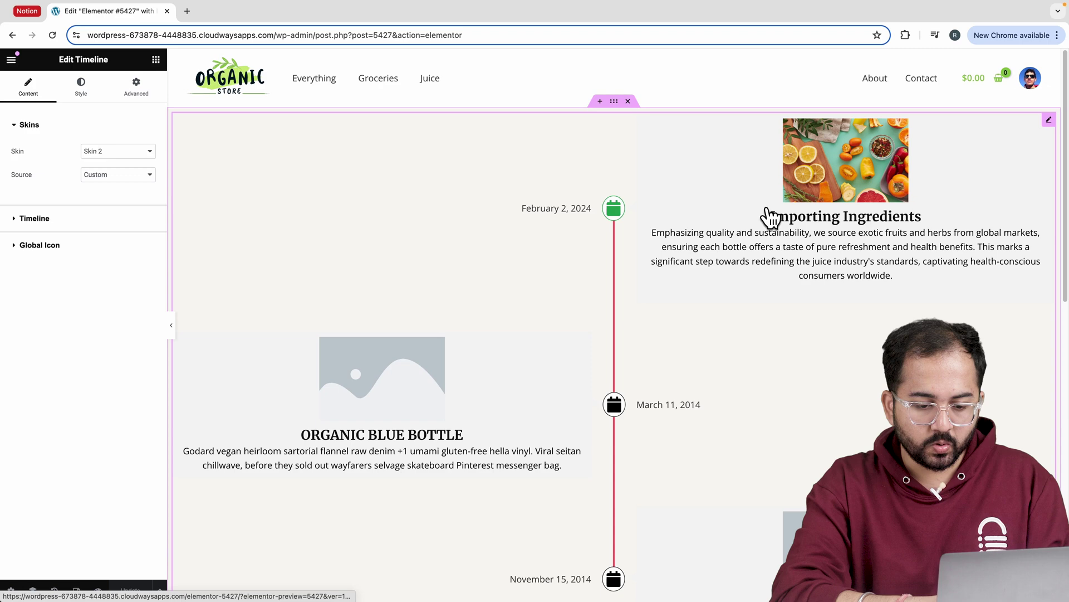
pyautogui.click(139, 223)
pyautogui.click(88, 201)
pyautogui.click(127, 225)
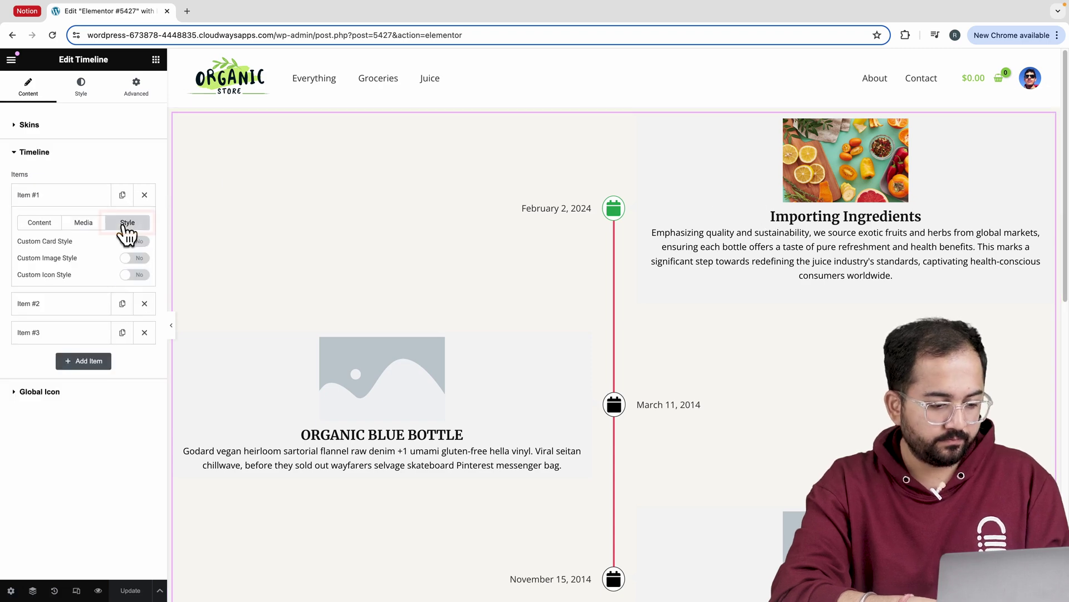
pyautogui.click(136, 243)
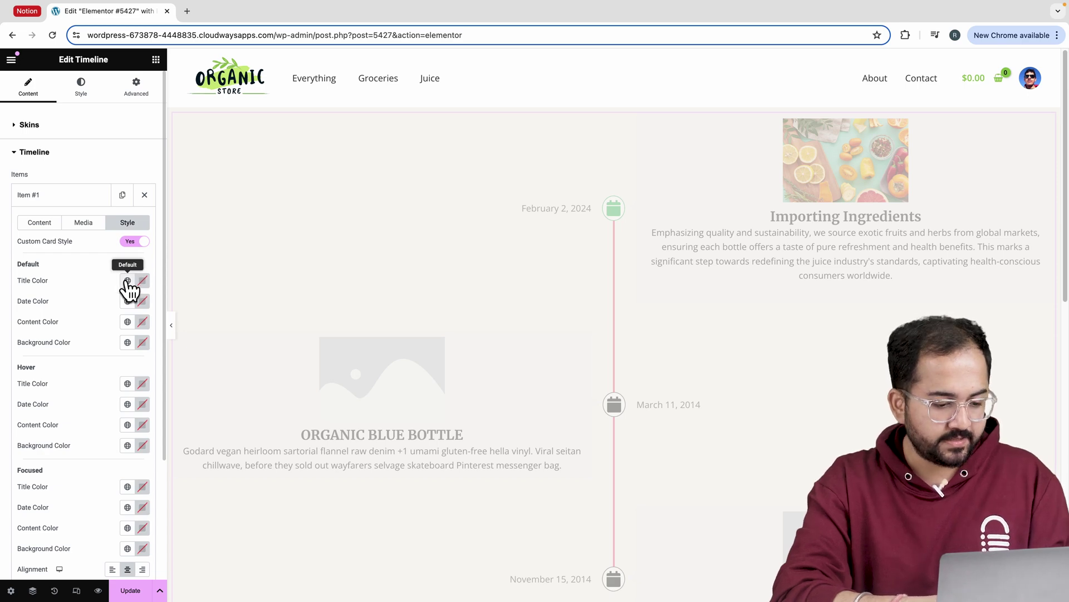
pyautogui.scroll(-5, 130, 291)
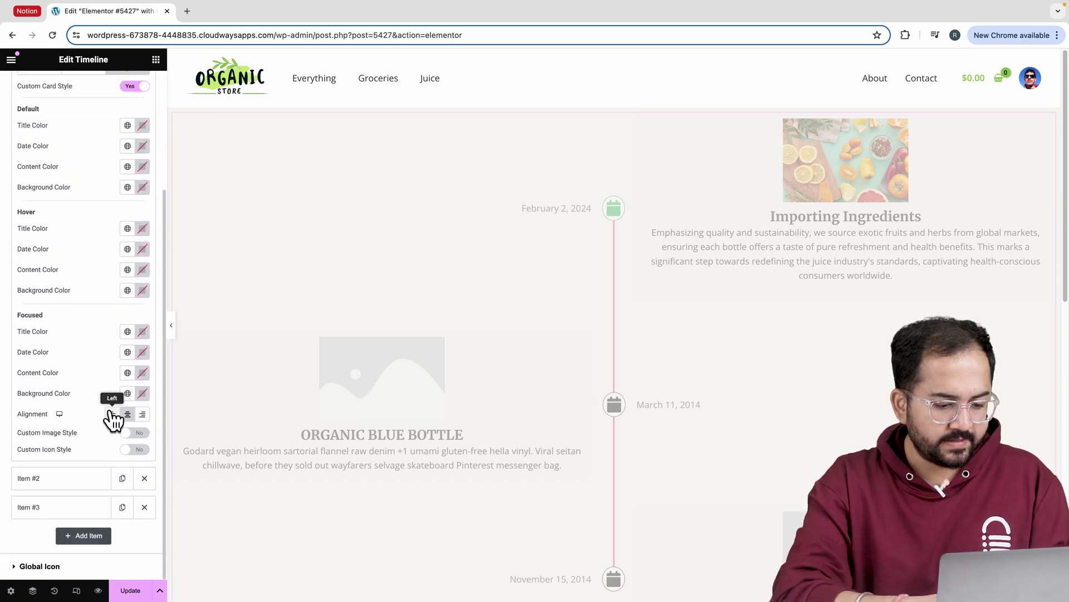
pyautogui.click(112, 414)
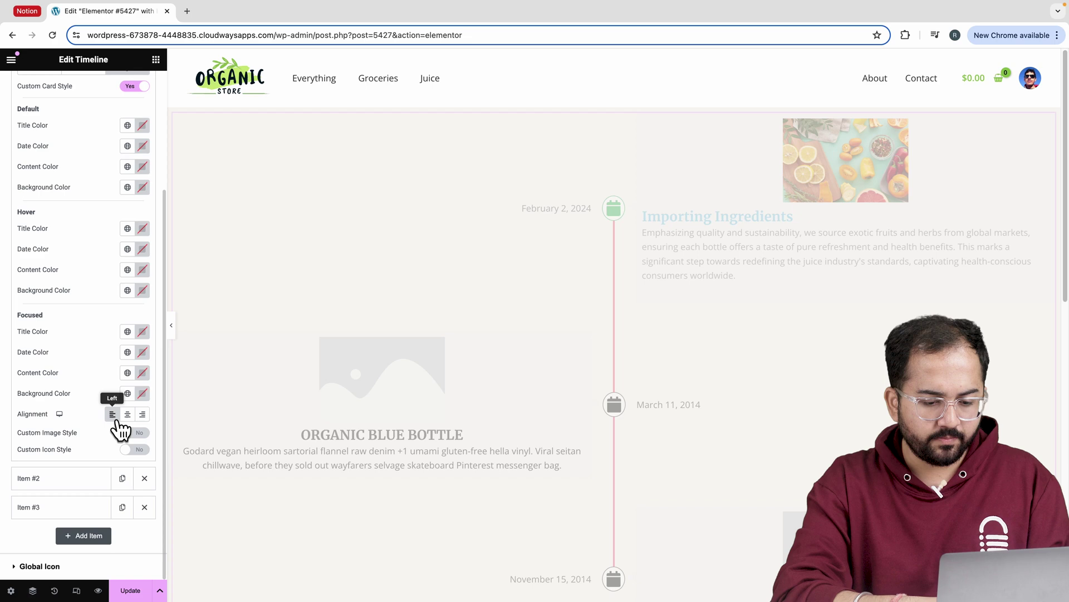
# - Give the Importing Ingredients image a custom centred style, size 97, 40 px corner radius
pyautogui.click(131, 433)
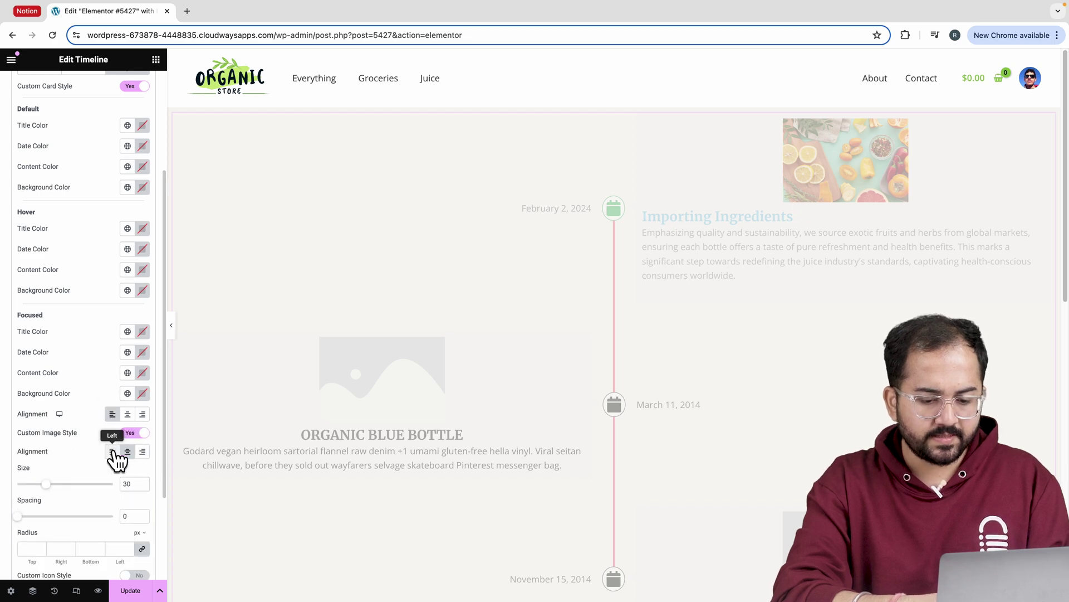
pyautogui.click(127, 451)
pyautogui.scroll(-1, 127, 454)
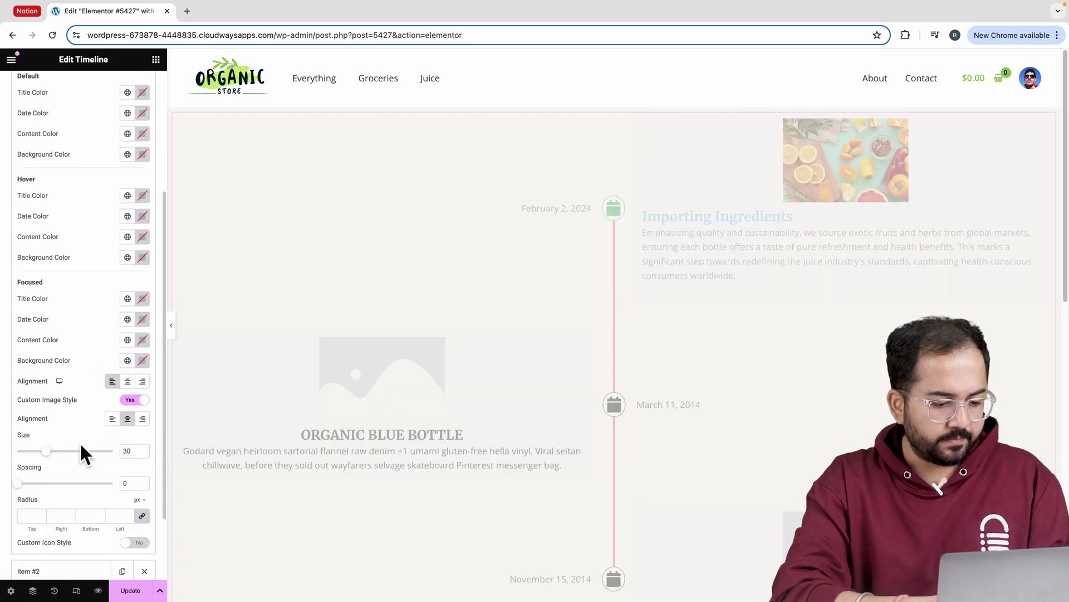
pyautogui.moveTo(45, 451); pyautogui.dragTo(109, 451)
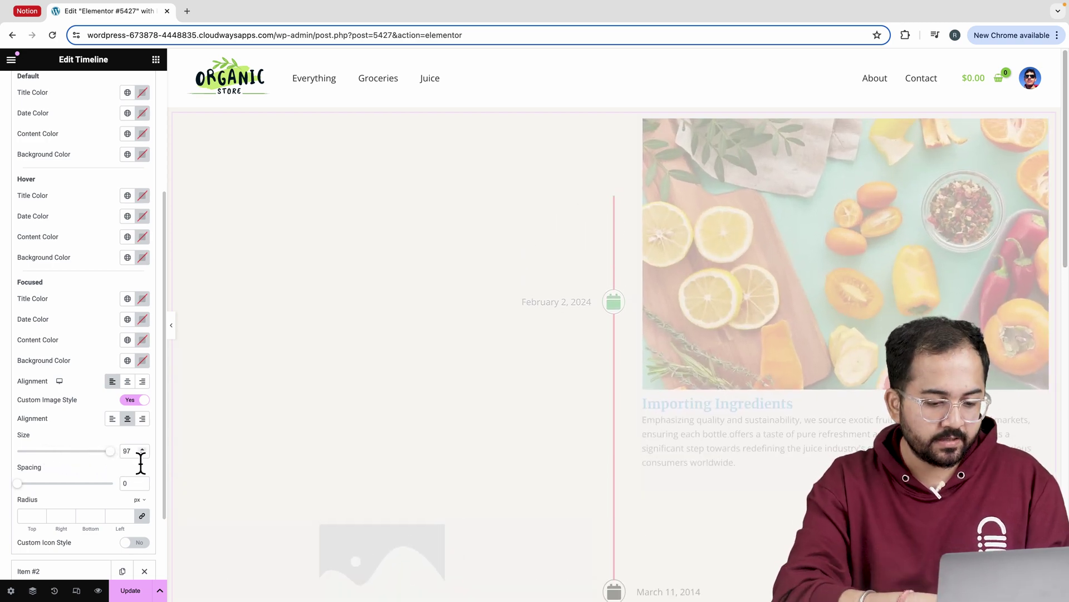
pyautogui.click(45, 517)
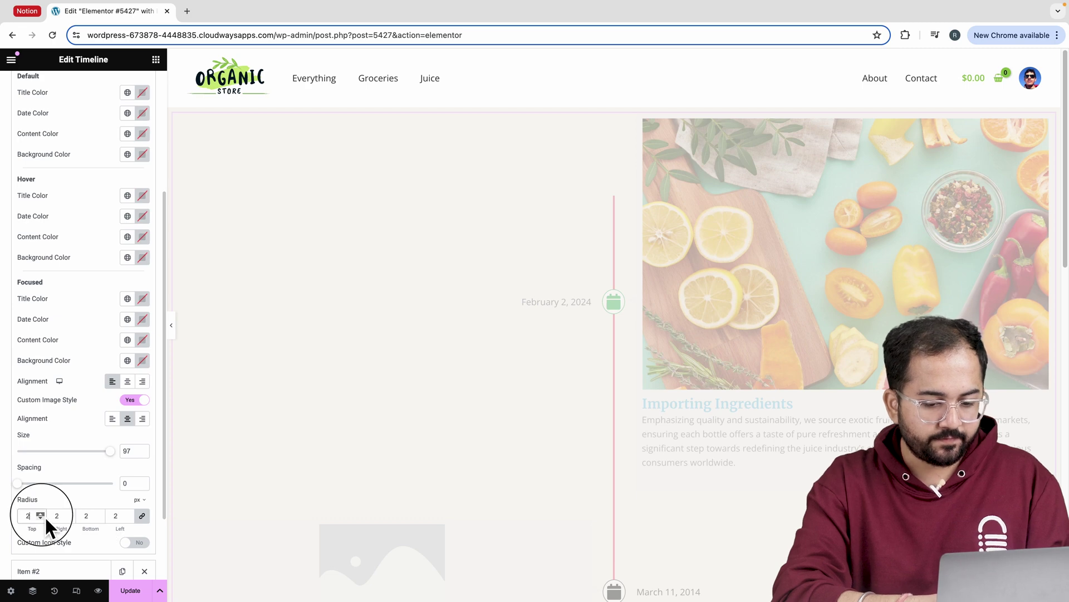
pyautogui.write('22')
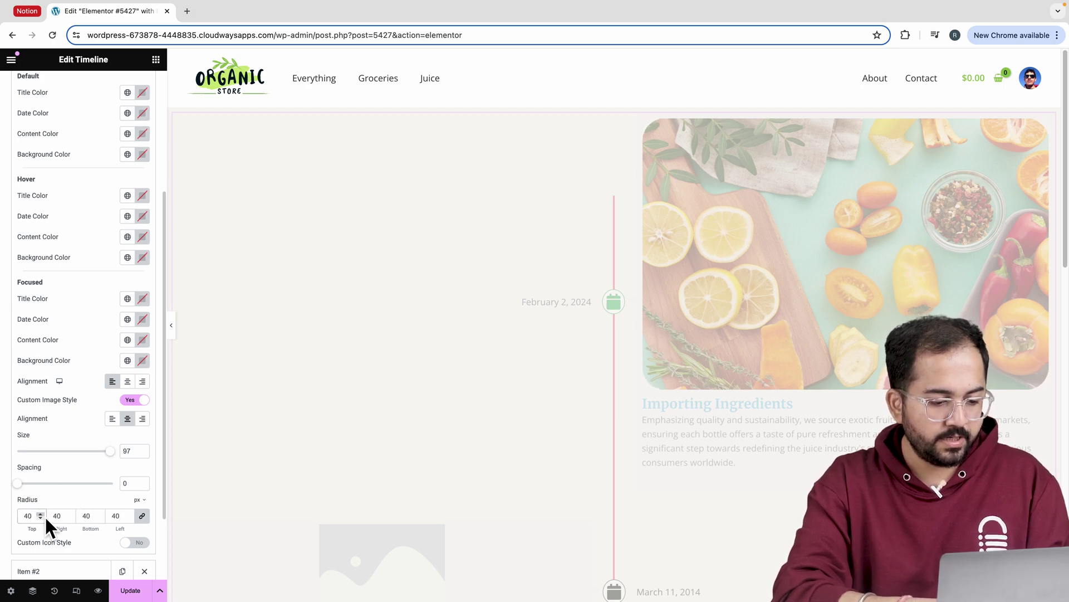
# - Set Item #1's title, date and content colours to #000000 and background to #FFFFFF
pyautogui.scroll(4, 115, 270)
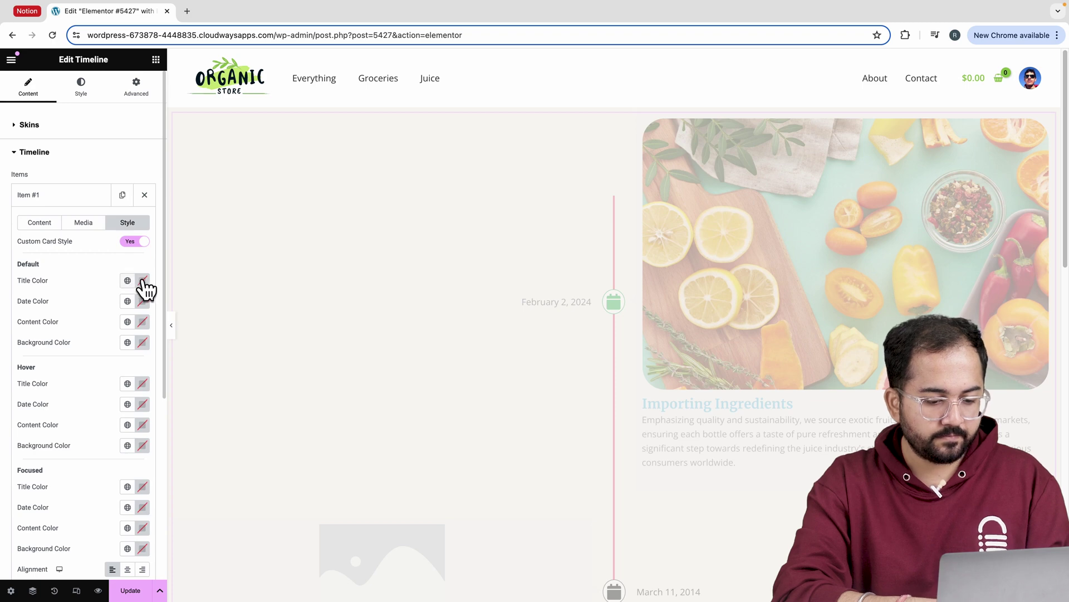
pyautogui.click(142, 280)
pyautogui.moveTo(122, 353); pyautogui.dragTo(65, 432)
pyautogui.click(83, 287)
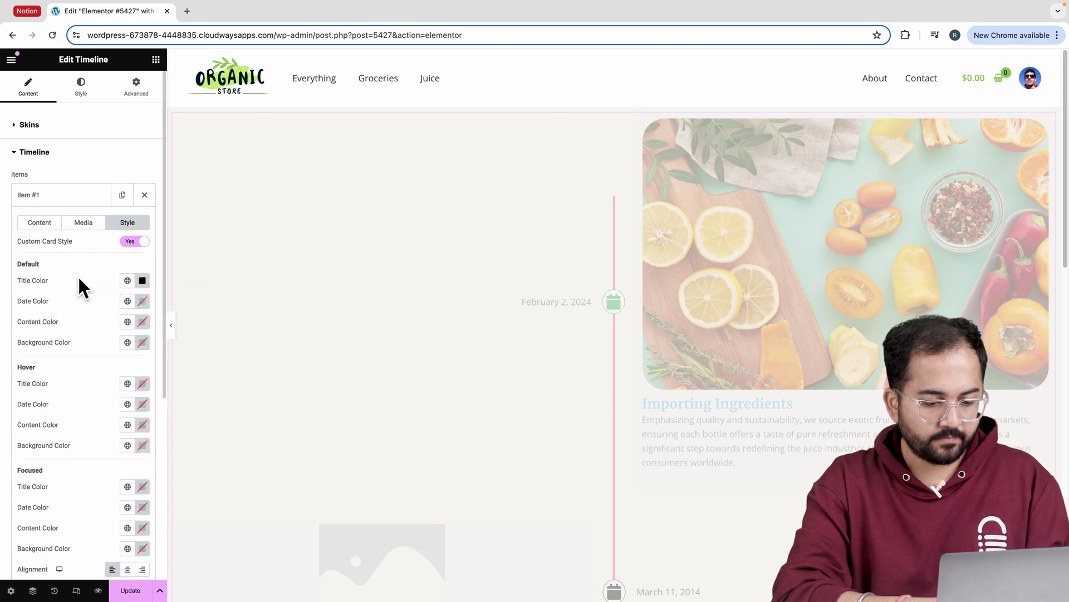
pyautogui.click(142, 301)
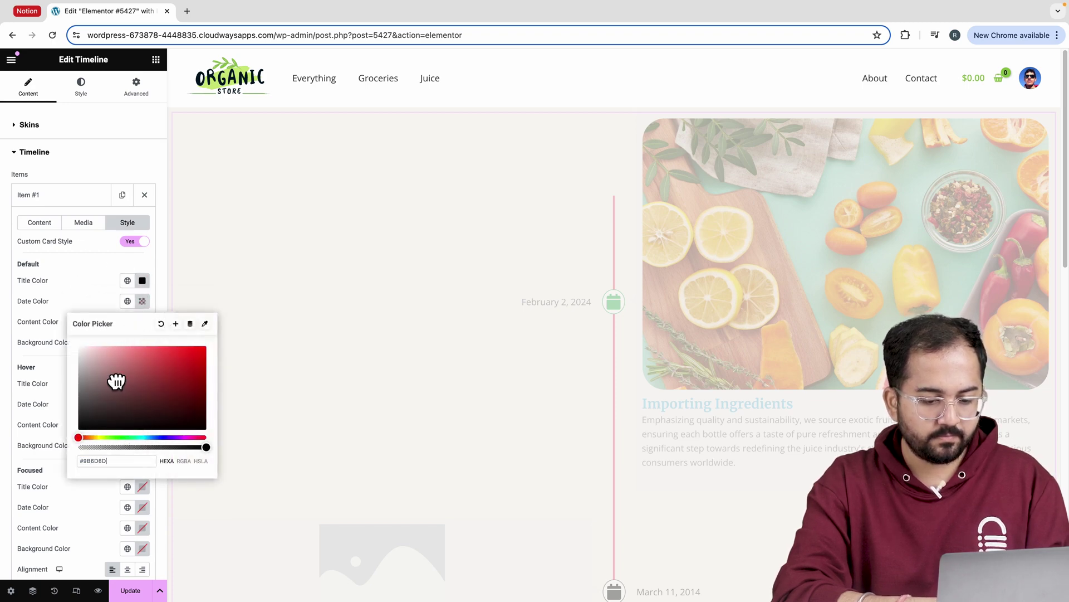
pyautogui.click(59, 345)
pyautogui.click(142, 322)
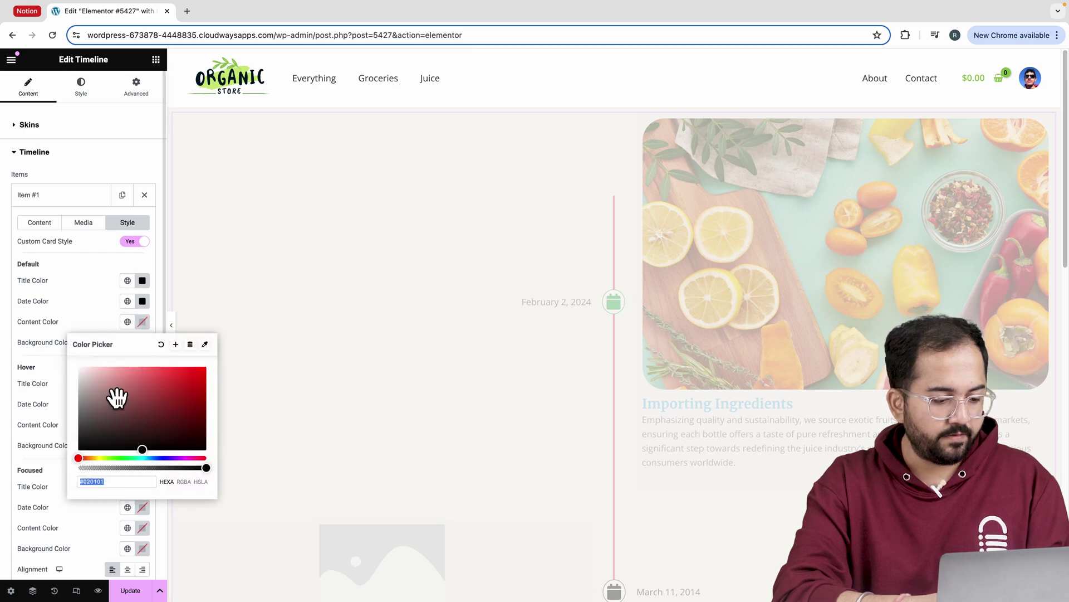
pyautogui.moveTo(115, 398); pyautogui.dragTo(83, 455)
pyautogui.click(62, 375)
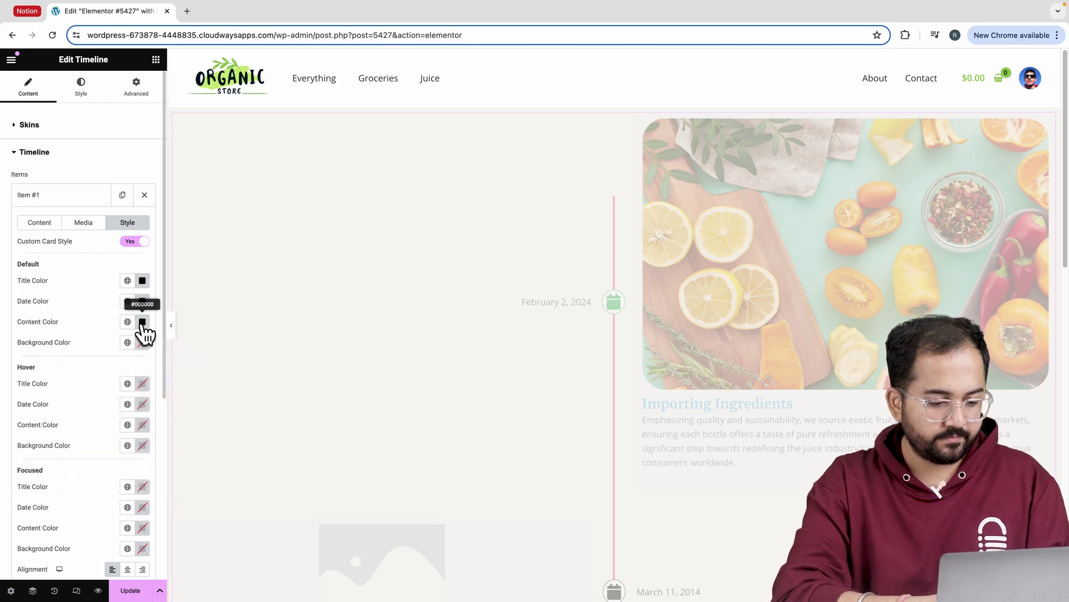
pyautogui.click(142, 342)
pyautogui.moveTo(136, 389); pyautogui.dragTo(70, 384)
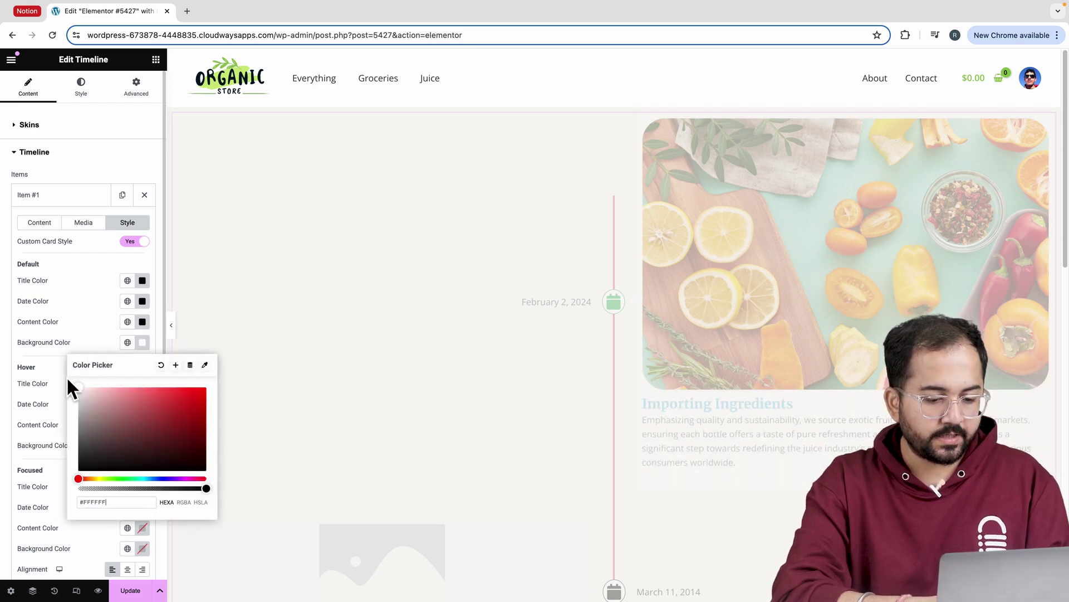
pyautogui.click(64, 383)
# - Replace the first item's icon with Truck loading, found by searching 'tru' in the Icon Library
pyautogui.click(52, 223)
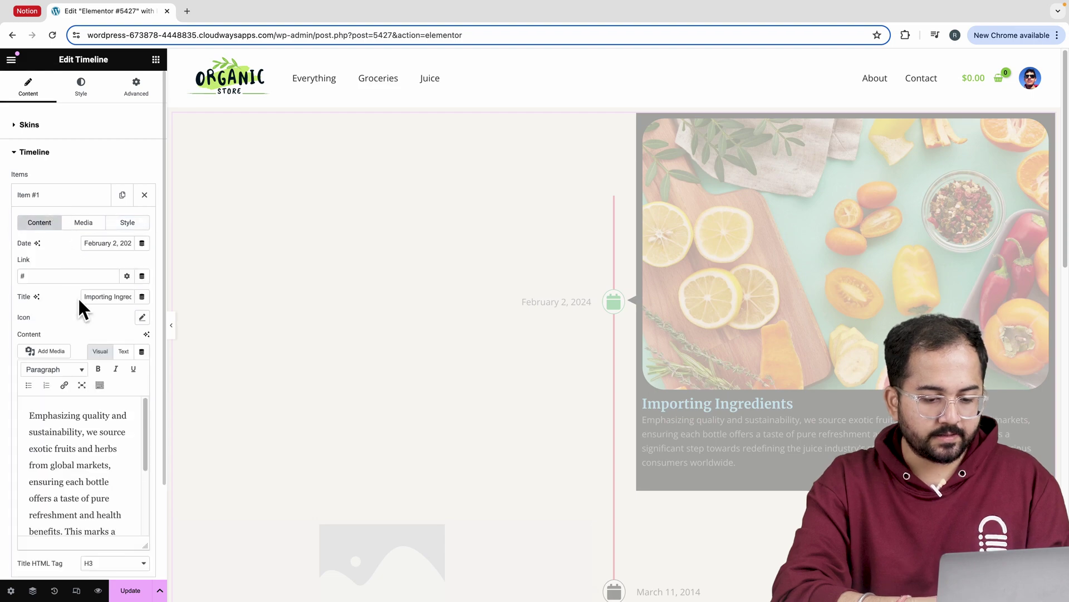
pyautogui.click(142, 317)
pyautogui.click(98, 401)
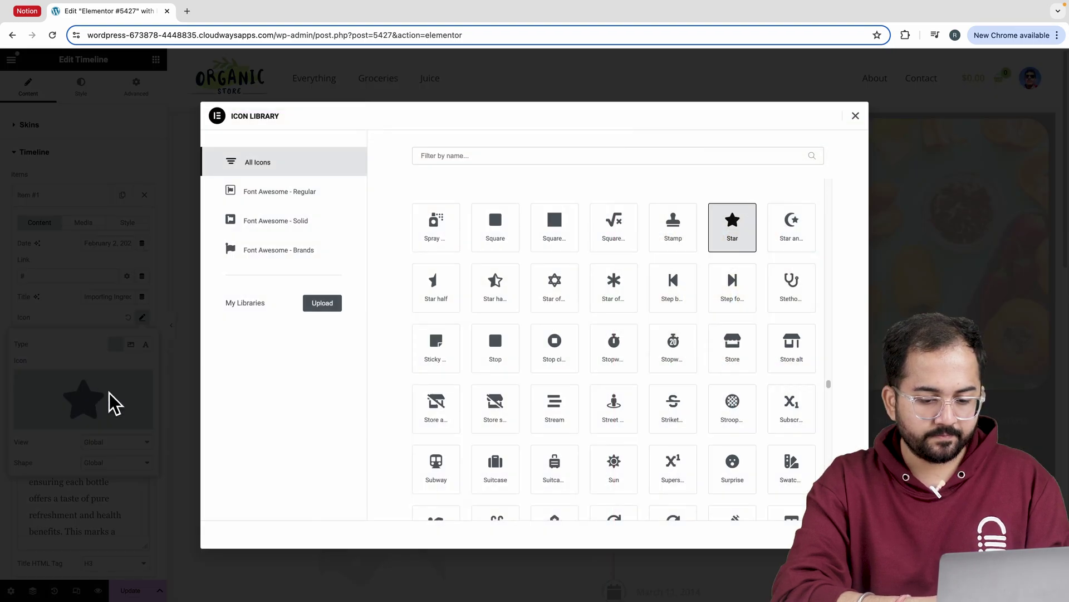
pyautogui.click(474, 163)
pyautogui.write('tru')
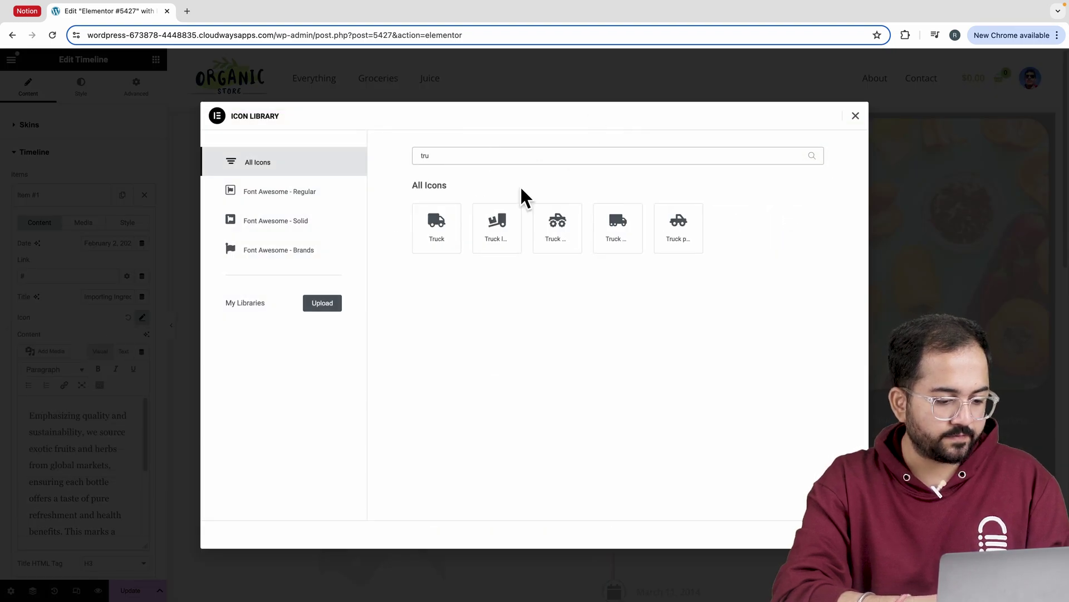
pyautogui.click(497, 220)
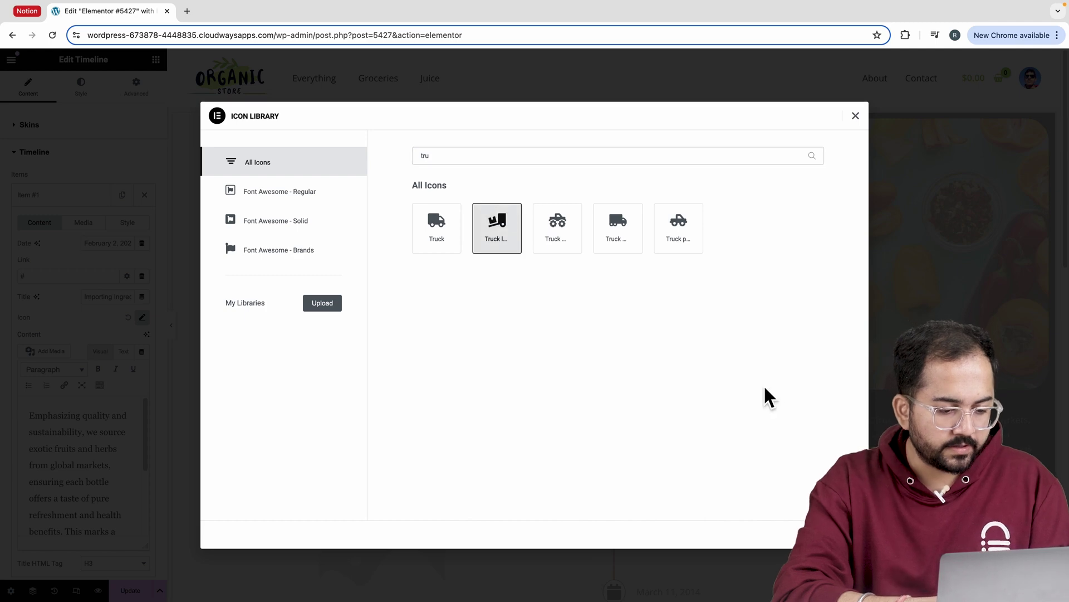
pyautogui.click(828, 534)
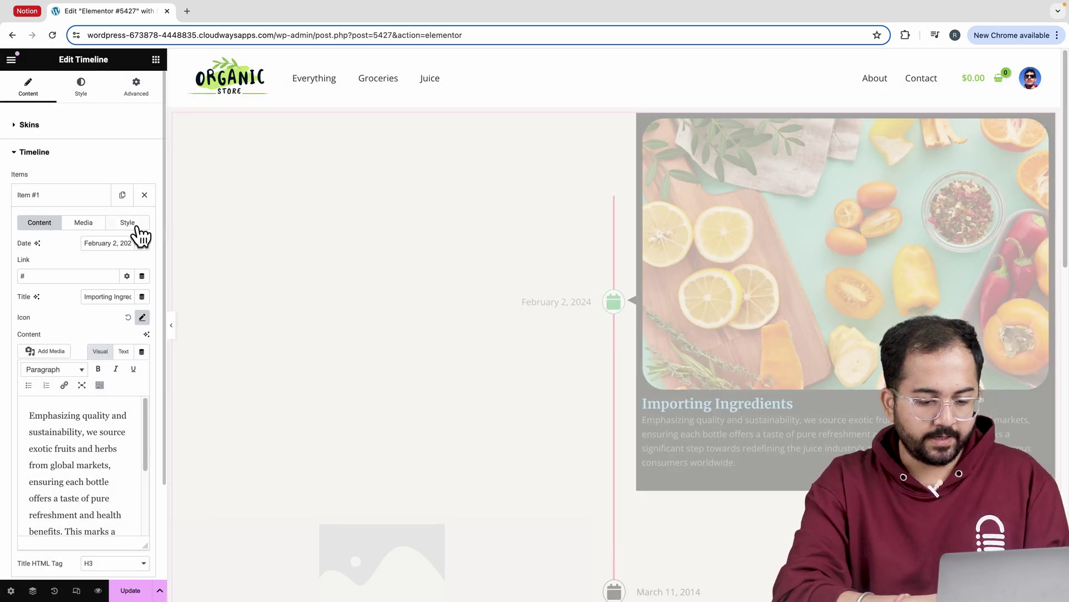
# - Enable Custom Icon Style with a dark normal colour and icon size 25
pyautogui.click(133, 224)
pyautogui.scroll(-5, 92, 378)
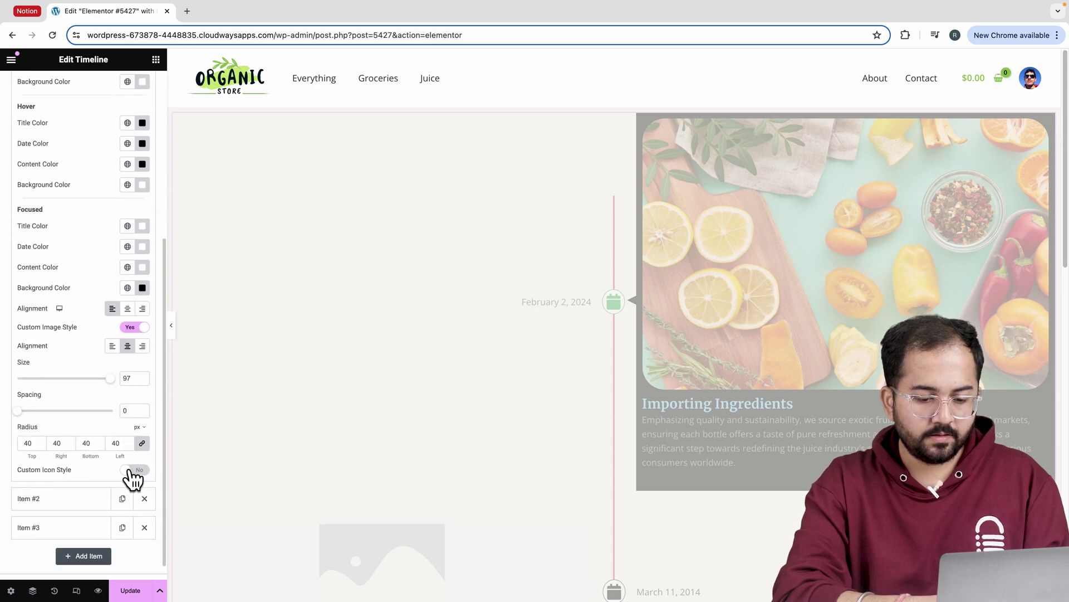
pyautogui.click(133, 470)
pyautogui.scroll(-2, 132, 476)
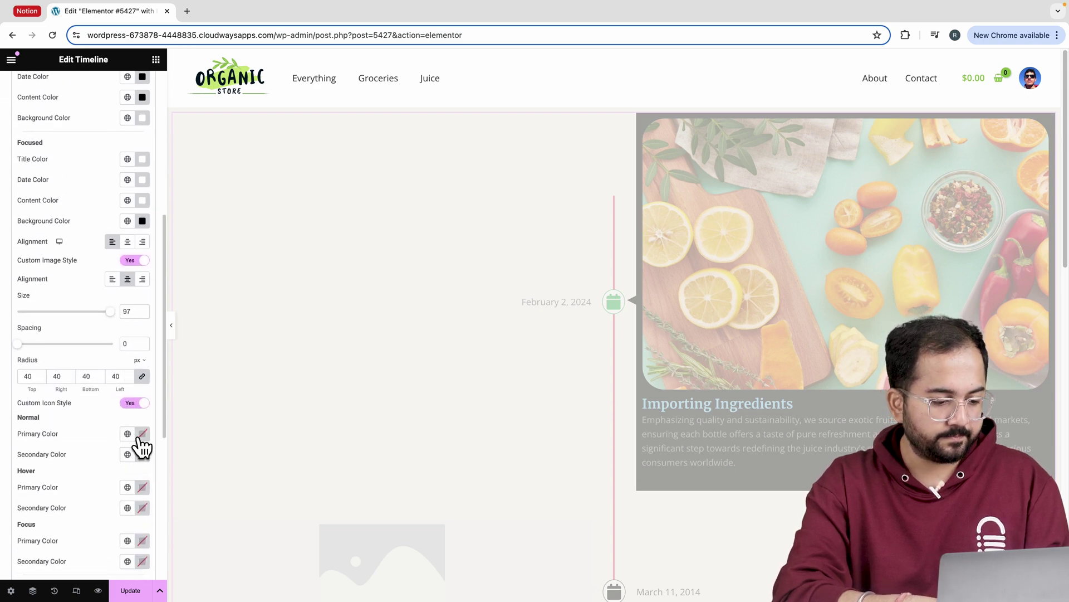
pyautogui.click(142, 435)
pyautogui.moveTo(131, 376); pyautogui.dragTo(122, 361)
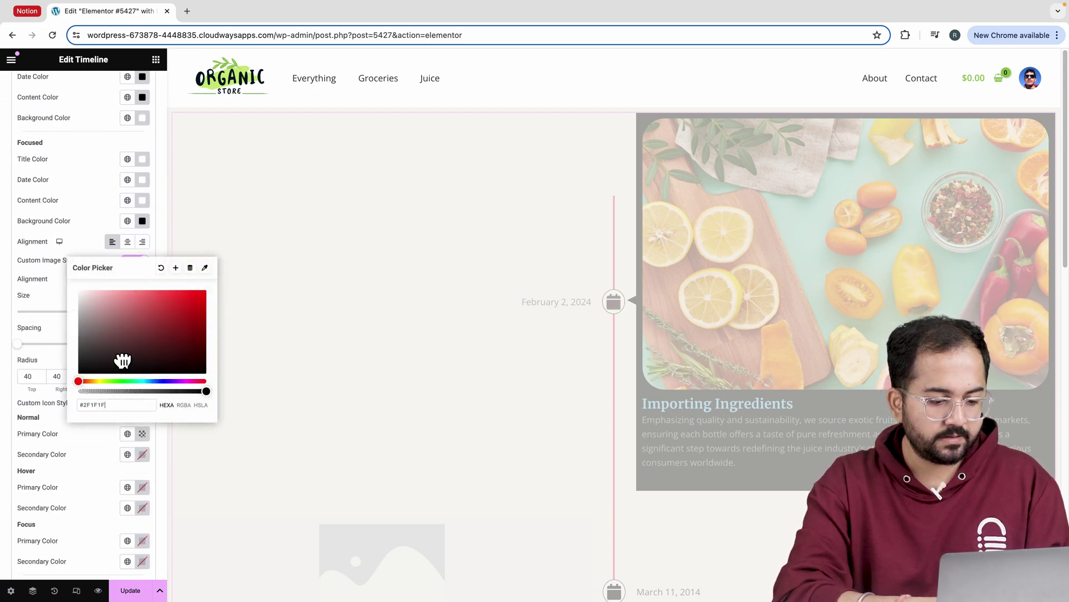
pyautogui.click(67, 444)
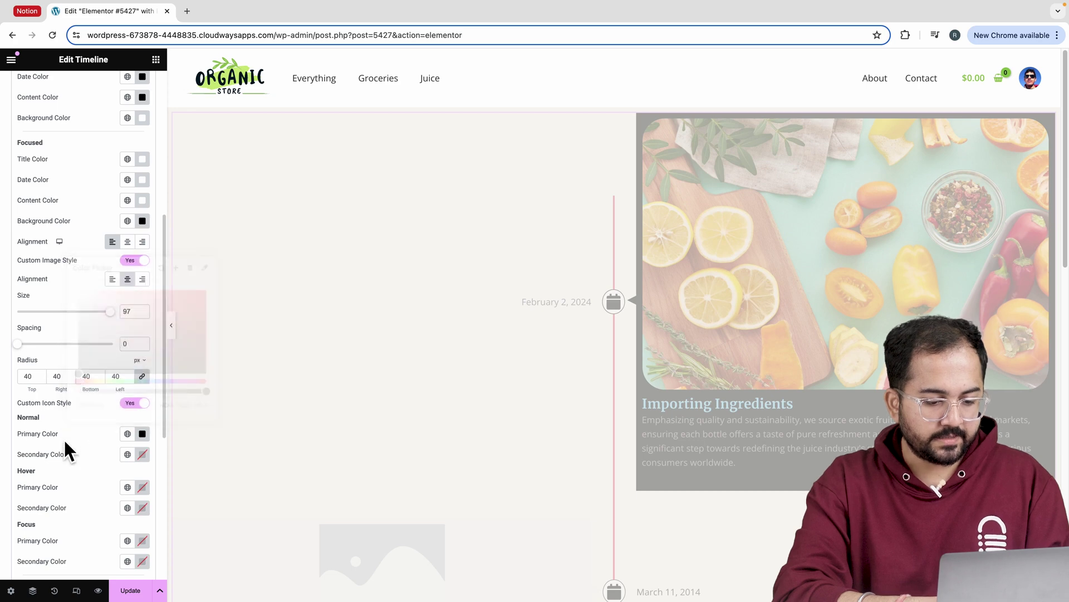
pyautogui.scroll(-1, 110, 433)
pyautogui.scroll(-3, 110, 433)
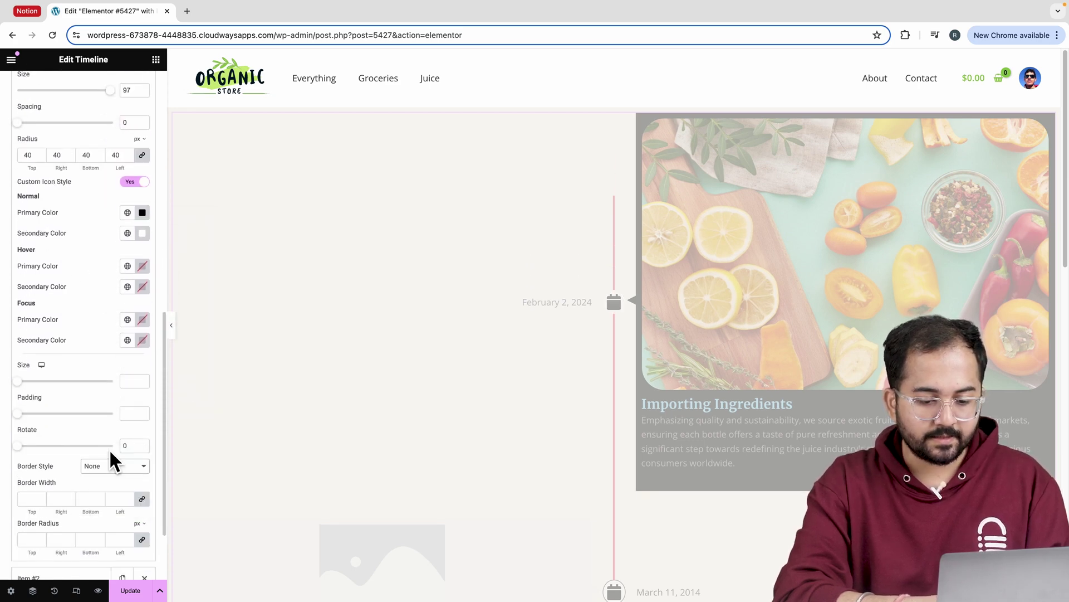
pyautogui.moveTo(18, 382); pyautogui.dragTo(29, 387)
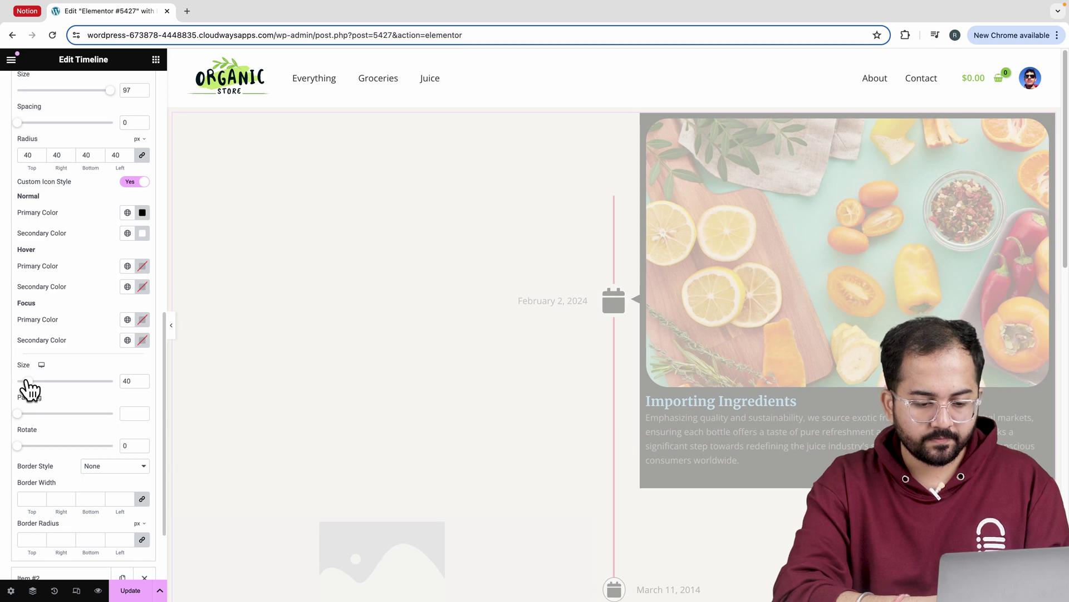
pyautogui.scroll(-1, 142, 295)
# - Make the icon black on hover and lime #CFFF38 when focused
pyautogui.click(142, 247)
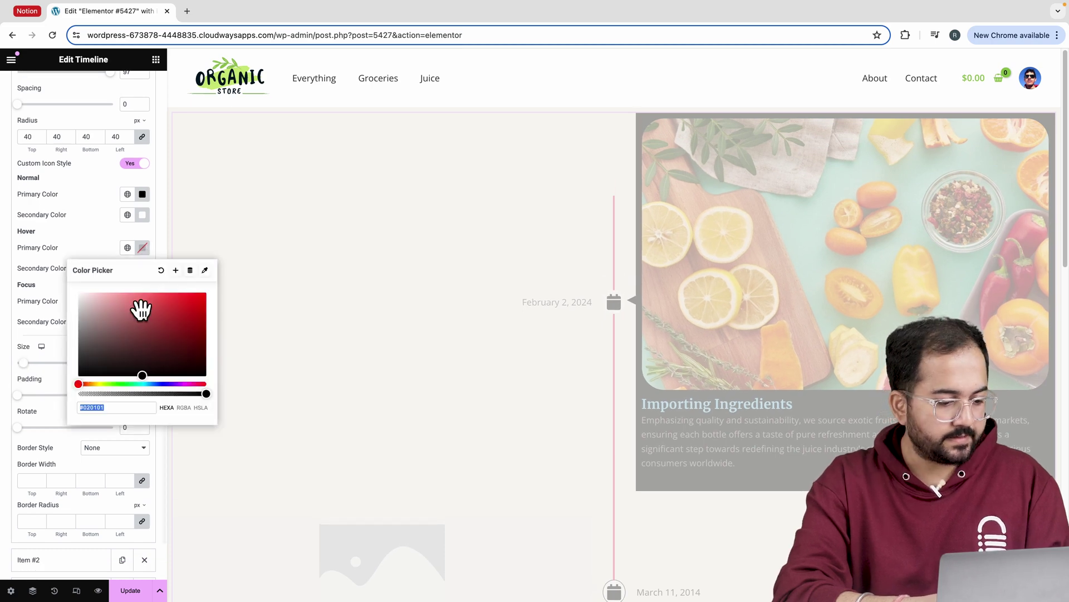
pyautogui.click(52, 370)
pyautogui.click(142, 268)
pyautogui.click(12, 293)
pyautogui.click(142, 322)
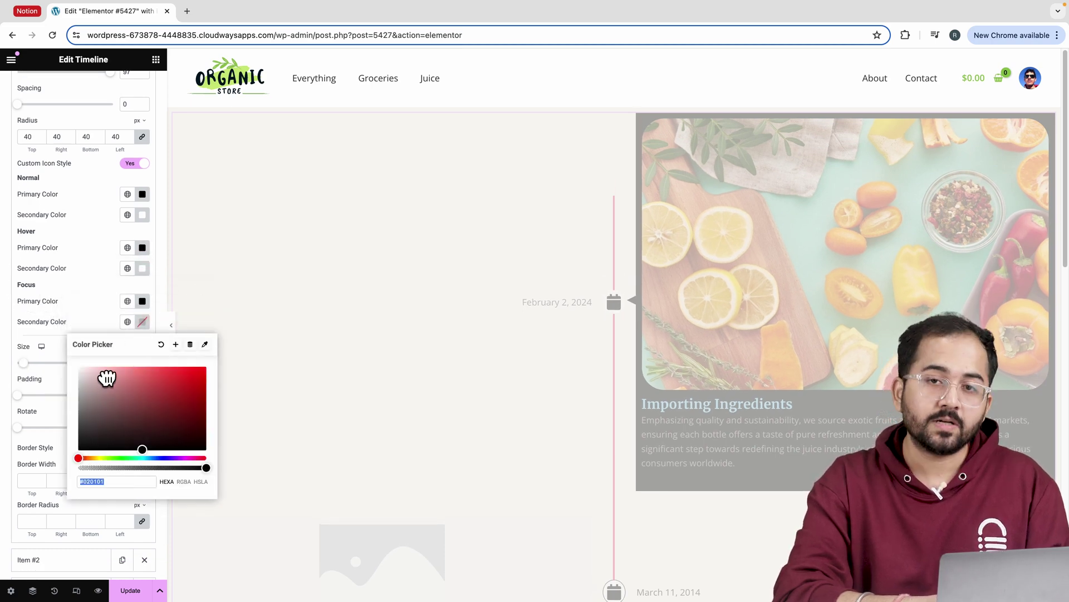
pyautogui.click(43, 353)
pyautogui.click(142, 301)
pyautogui.write('#CFFF38')
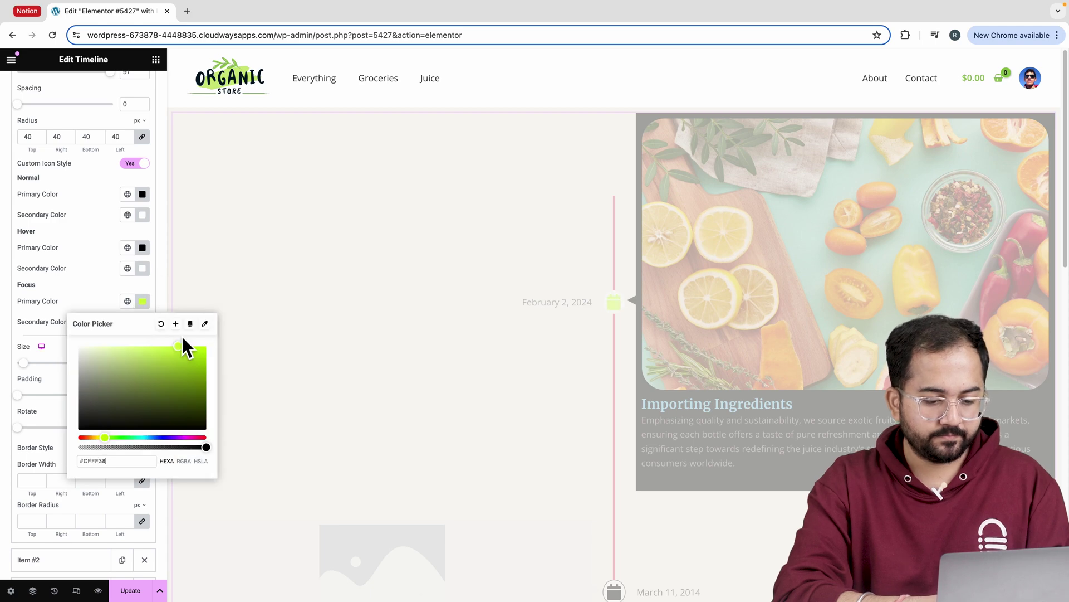
pyautogui.press('Escape')
pyautogui.scroll(-3, 150, 412)
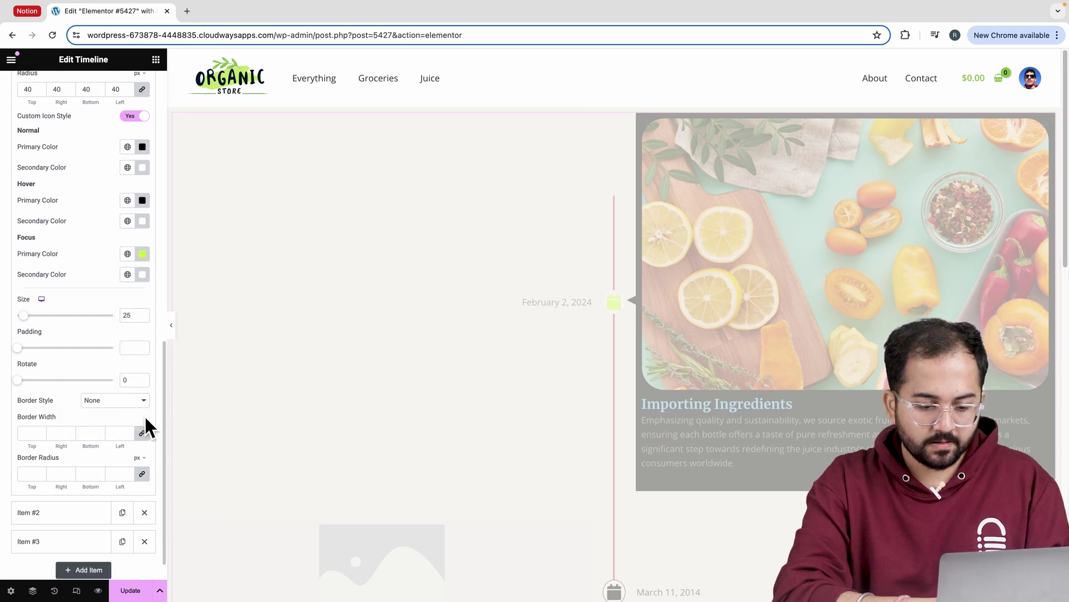
# - Save the page with Update, then scroll and reload the live preview to check the truck icon
pyautogui.click(131, 590)
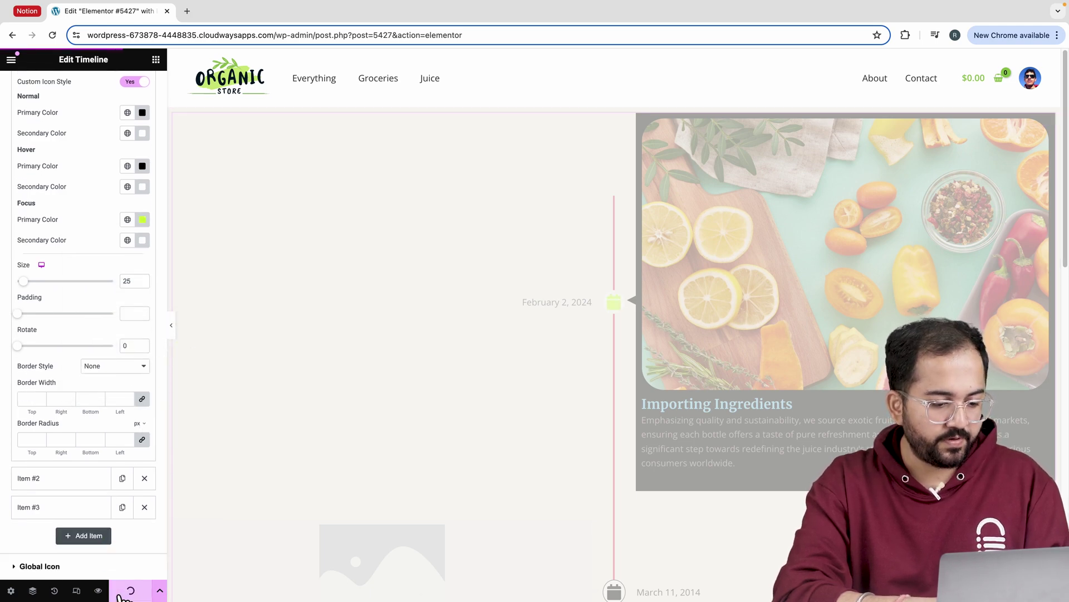
pyautogui.click(105, 592)
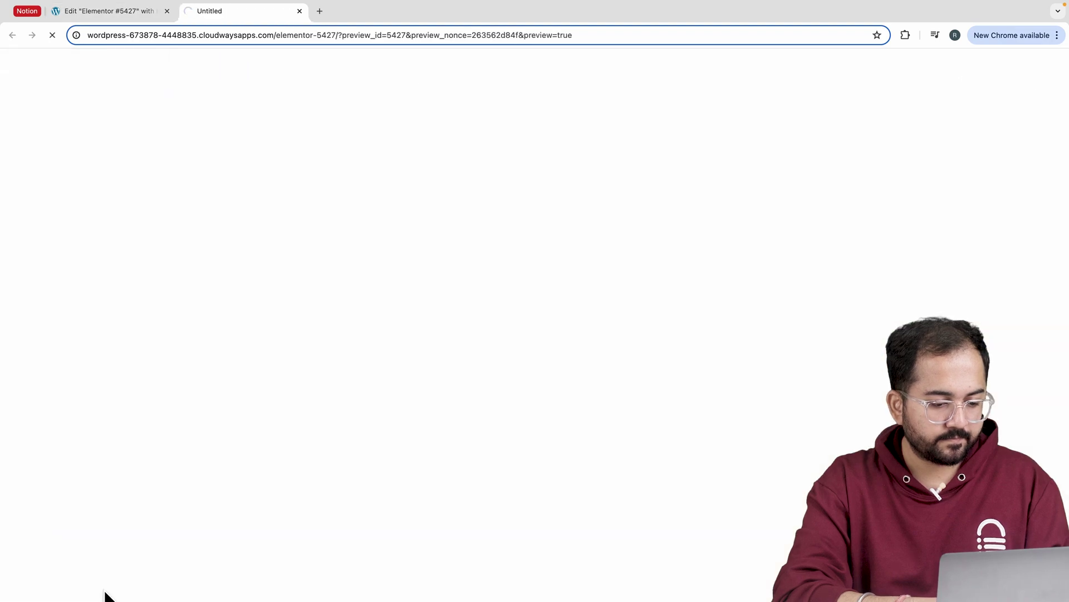
pyautogui.scroll(-1, 421, 390)
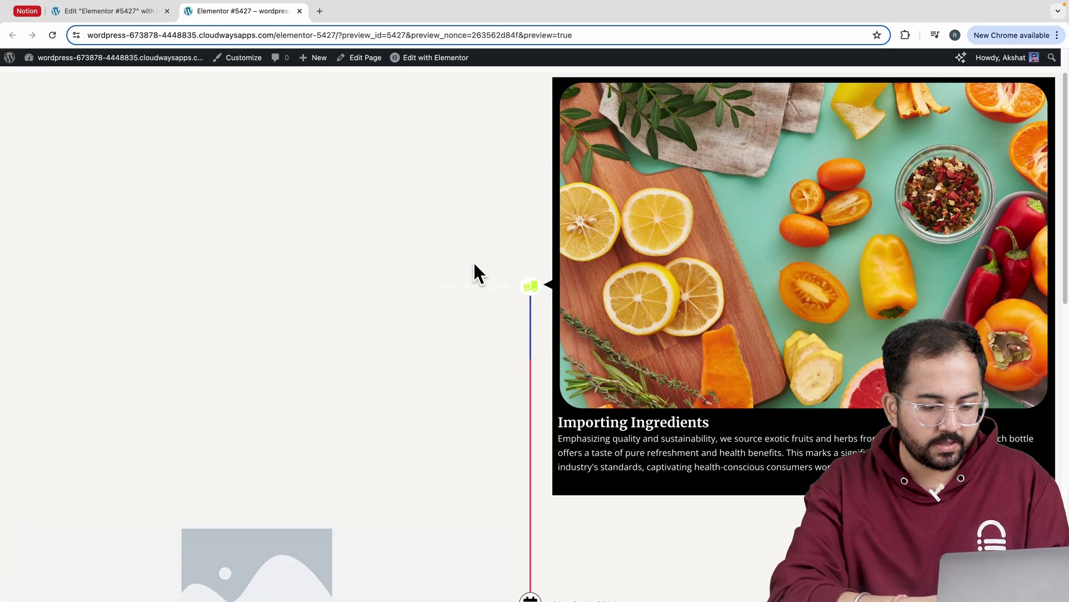
pyautogui.scroll(-5, 507, 397)
pyautogui.scroll(6, 504, 396)
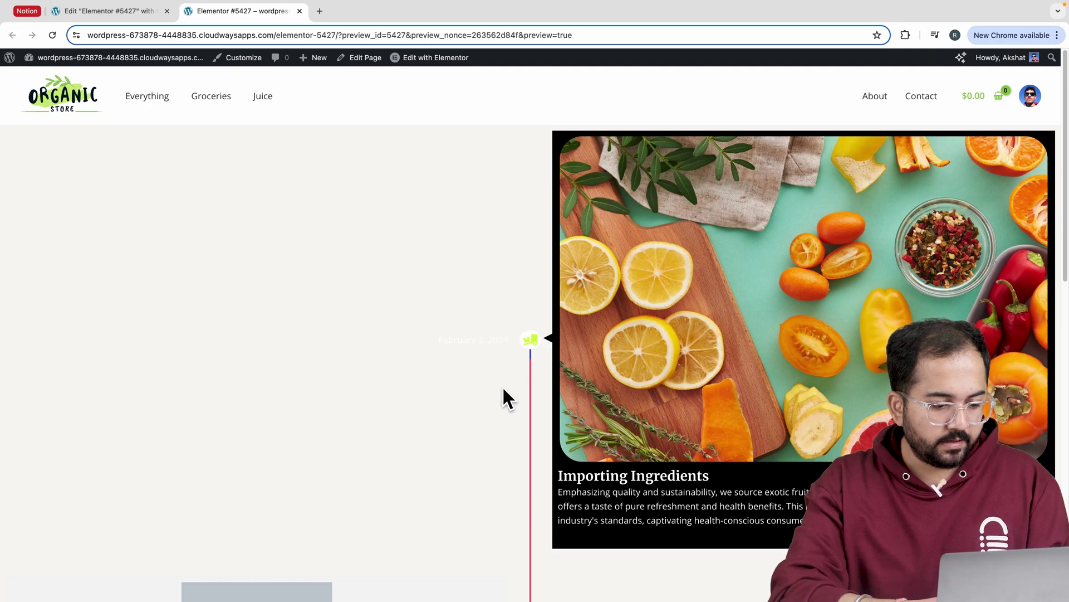
pyautogui.scroll(-3, 503, 396)
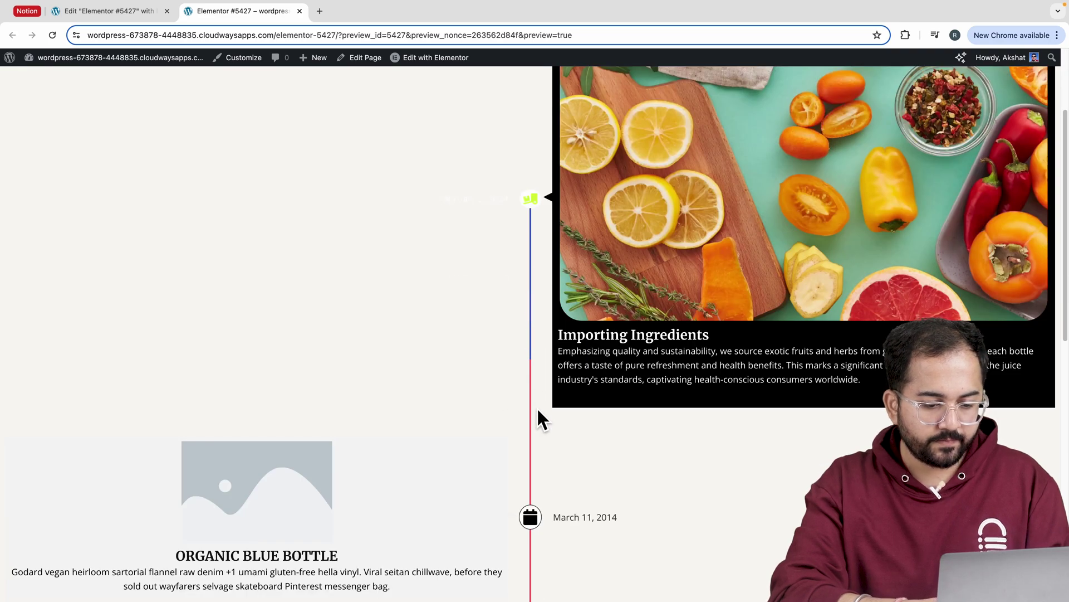
pyautogui.press('super+r')
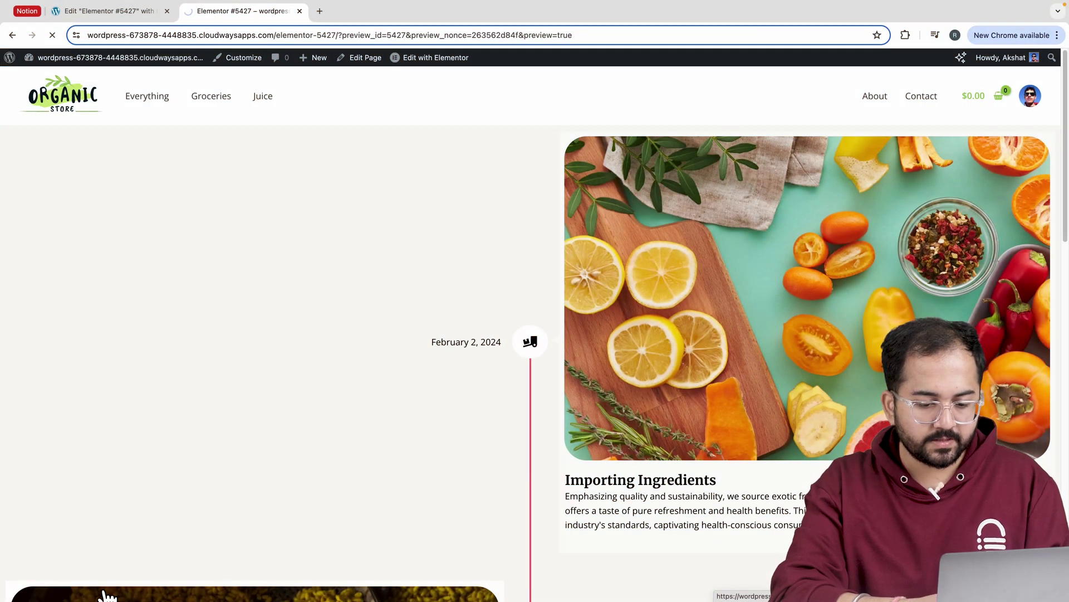
pyautogui.scroll(-8, 282, 425)
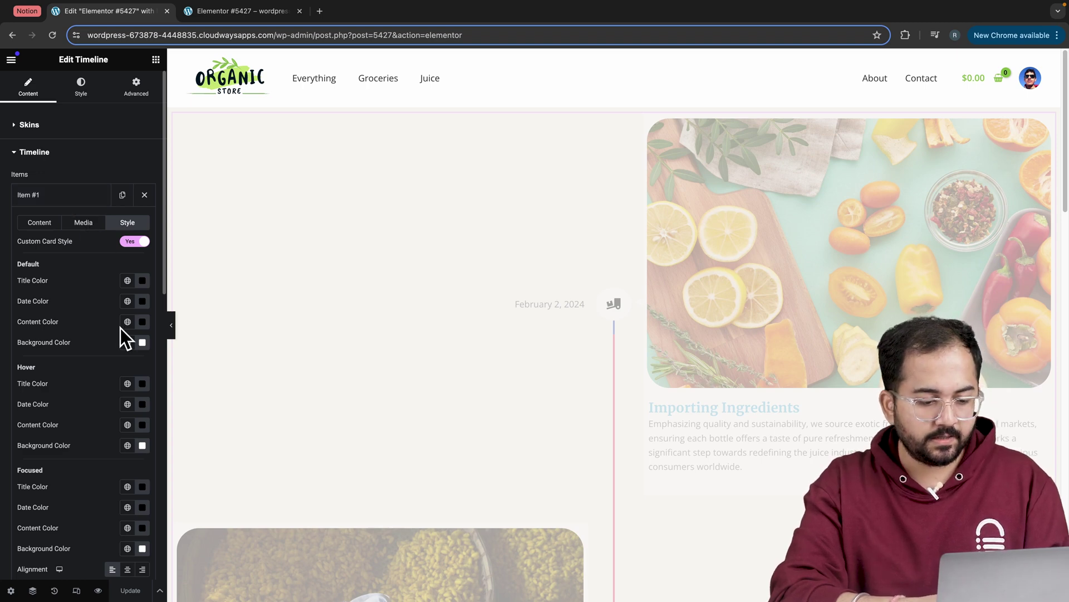
# - Set the first card's Focused Background Color to yellow #FFDC2E
pyautogui.scroll(-5, 120, 329)
pyautogui.click(142, 283)
pyautogui.write('#FFDC2E')
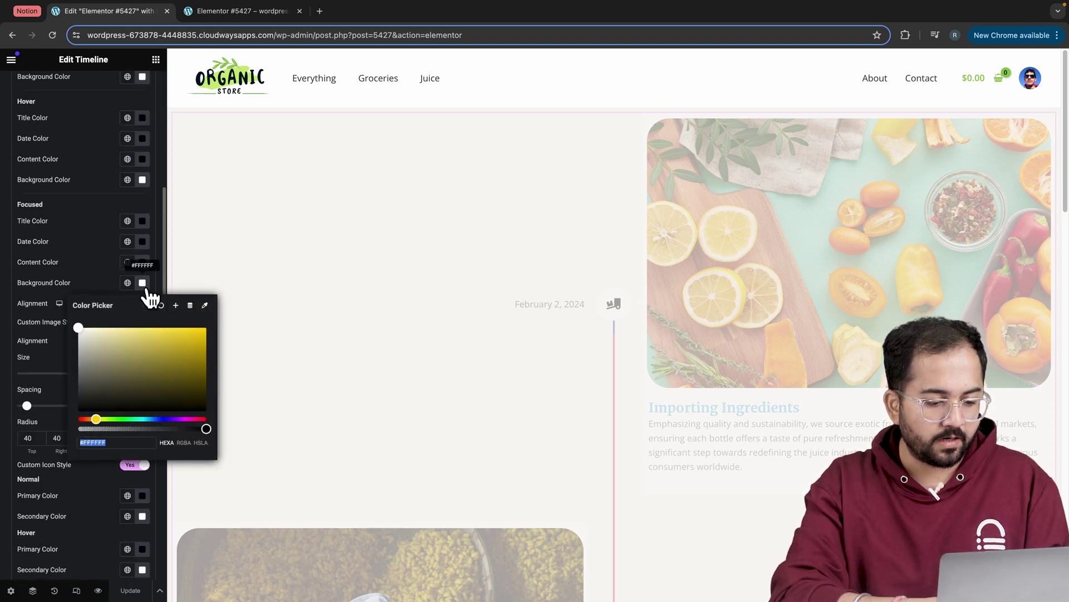
pyautogui.click(296, 361)
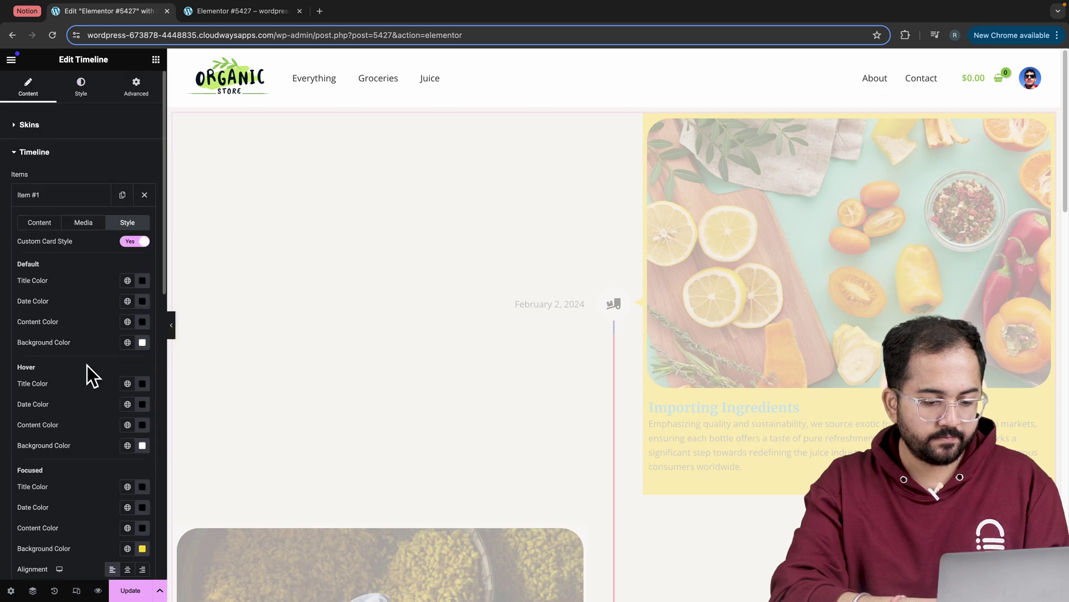
# - Change the first item's Title HTML Tag to H2
pyautogui.click(49, 227)
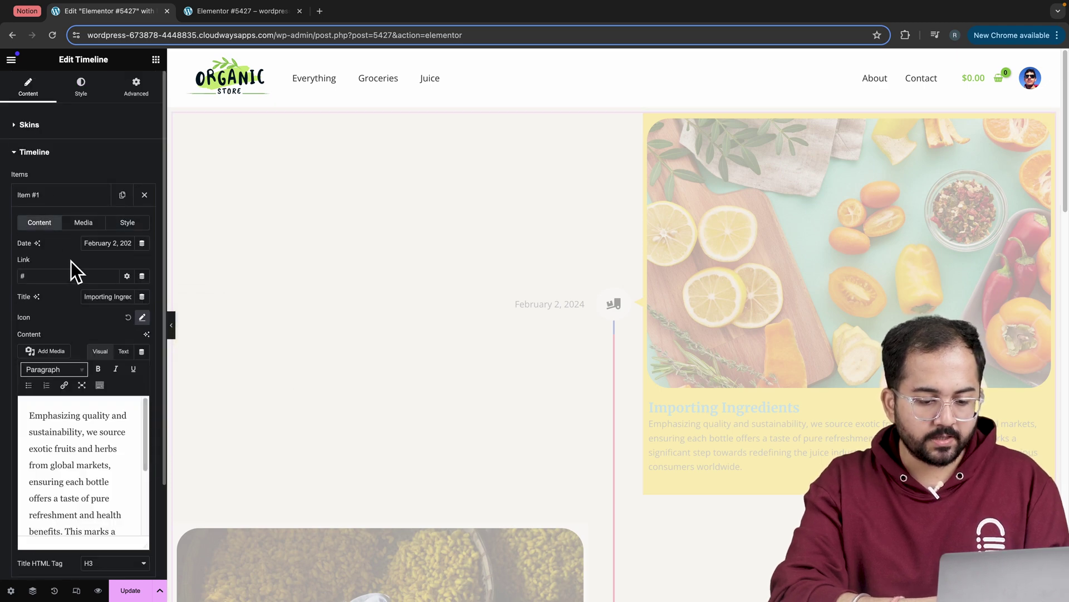
pyautogui.scroll(-2, 71, 262)
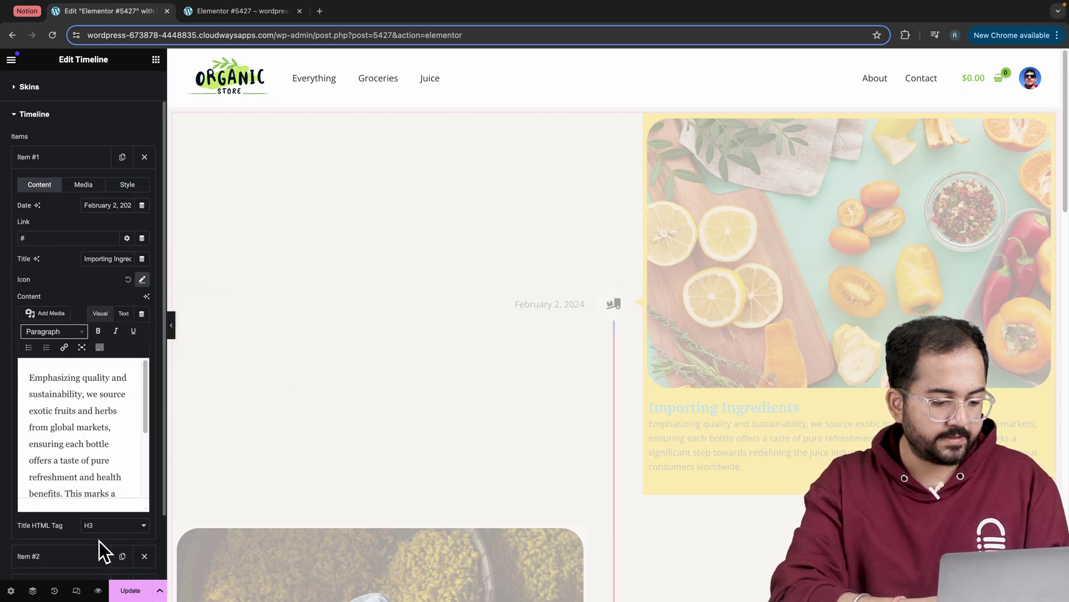
pyautogui.click(101, 525)
pyautogui.click(96, 513)
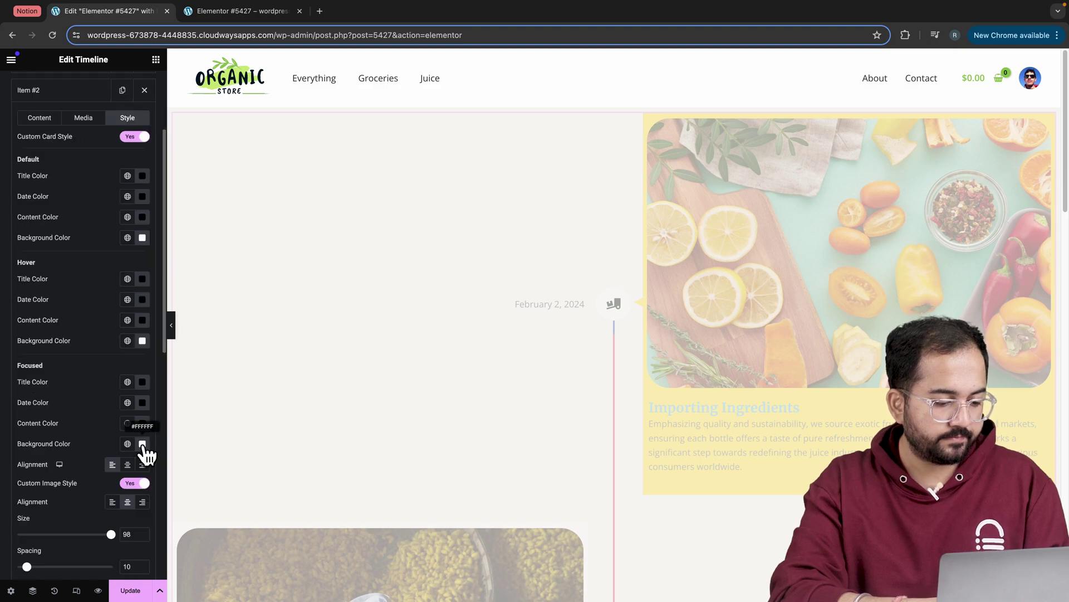
# - Set the second card's Focused Background Color to #FFDC2E as well
pyautogui.click(142, 443)
pyautogui.write('#FFDC2E')
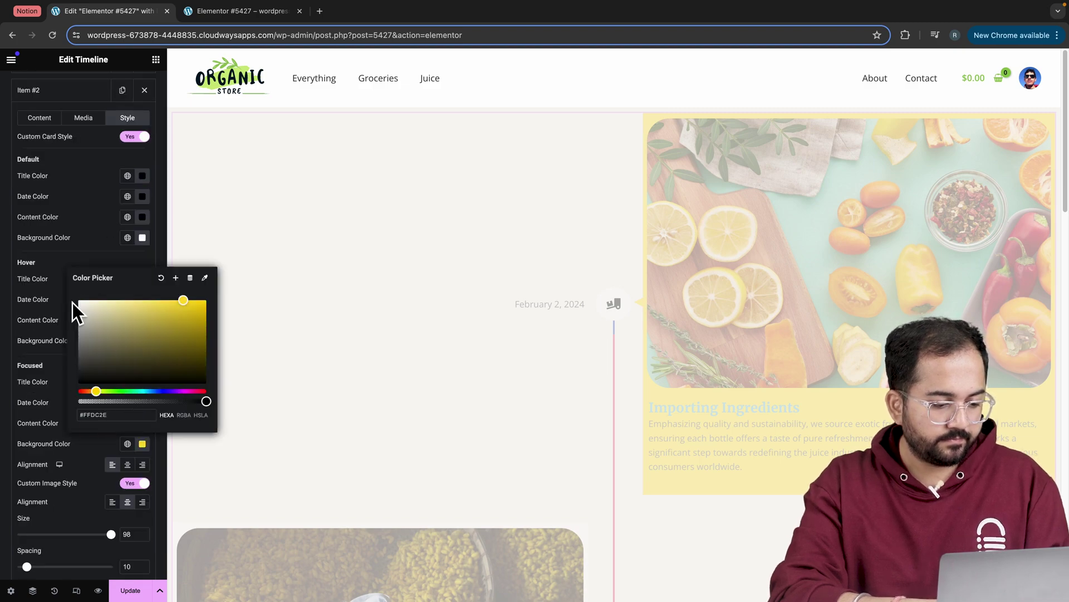
pyautogui.scroll(-5, 49, 435)
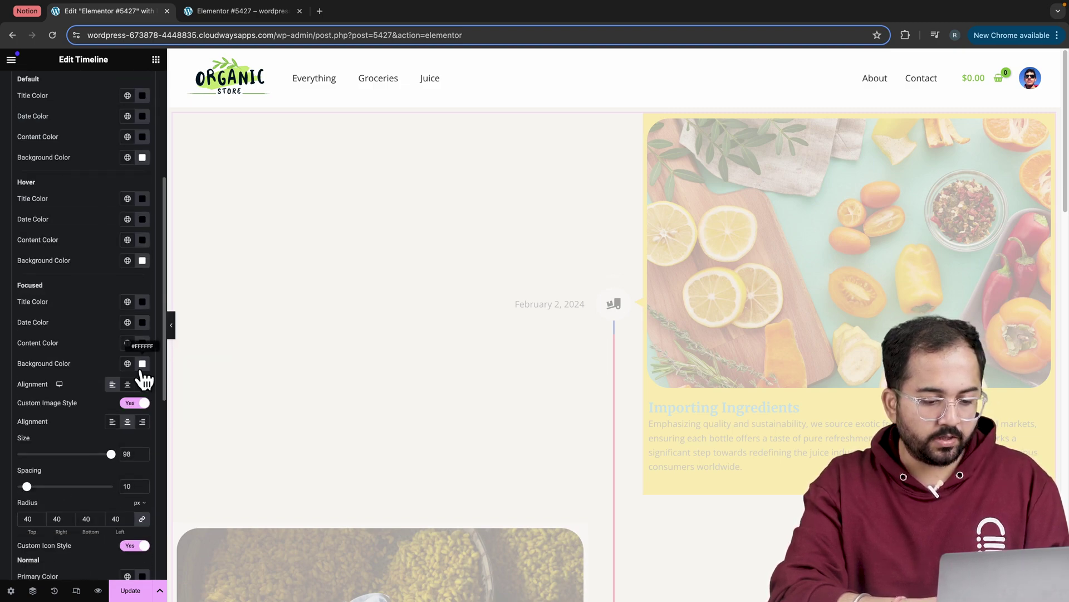
pyautogui.click(139, 364)
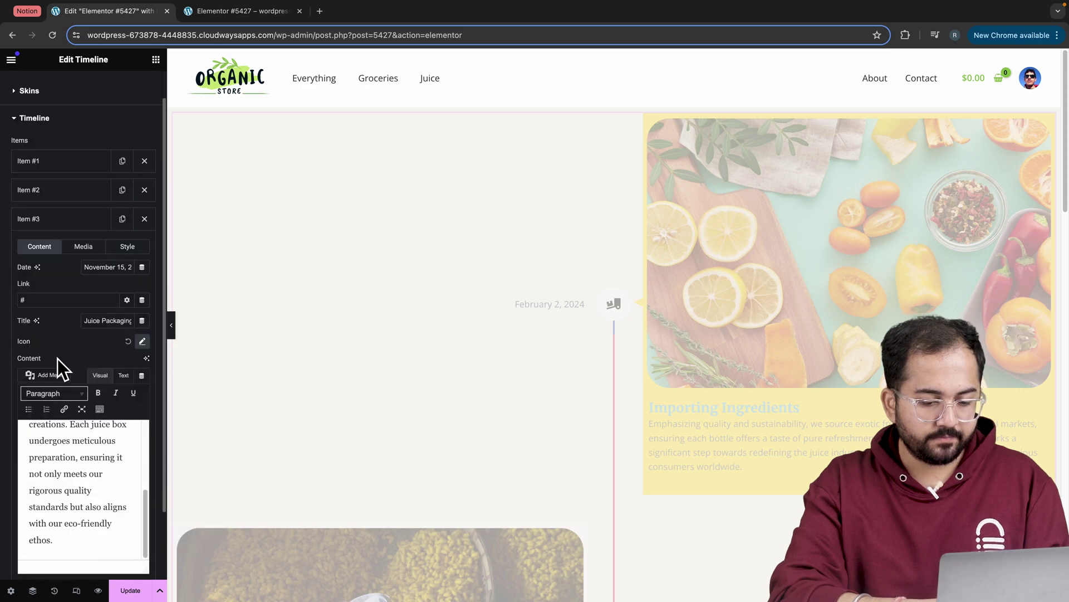
pyautogui.scroll(-2, 83, 345)
pyautogui.scroll(3, 112, 335)
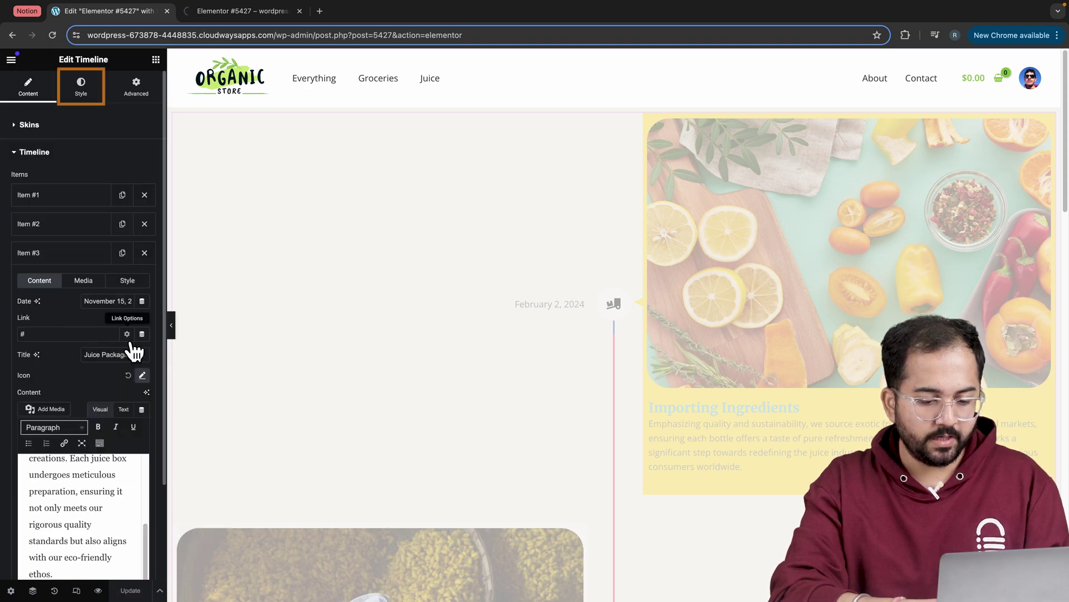
# - Give the timeline cards linked 10 px padding on all sides and a 10 px radius
pyautogui.click(83, 92)
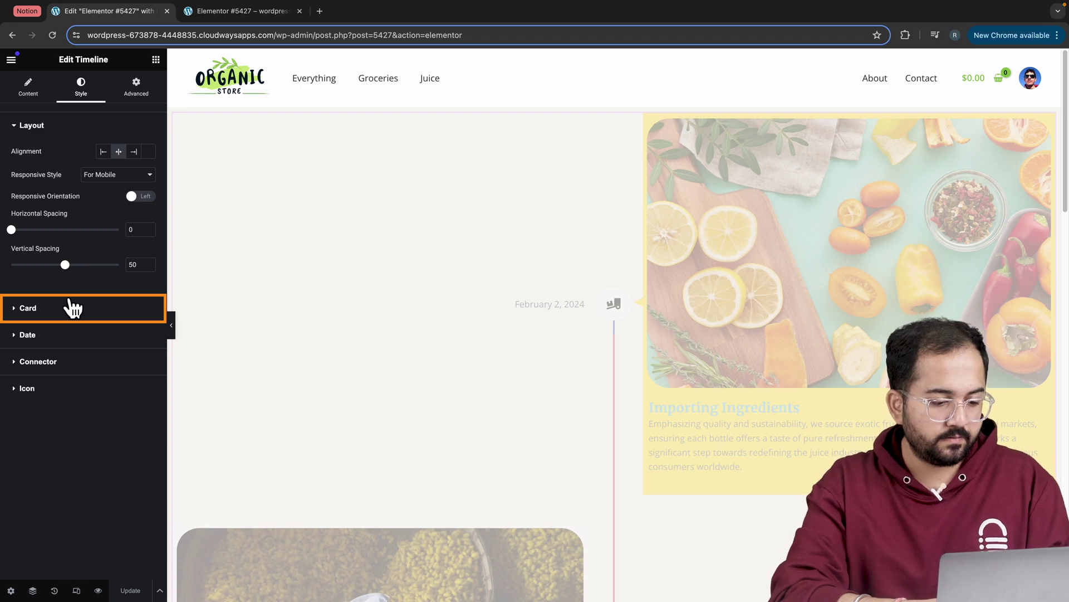
pyautogui.click(28, 307)
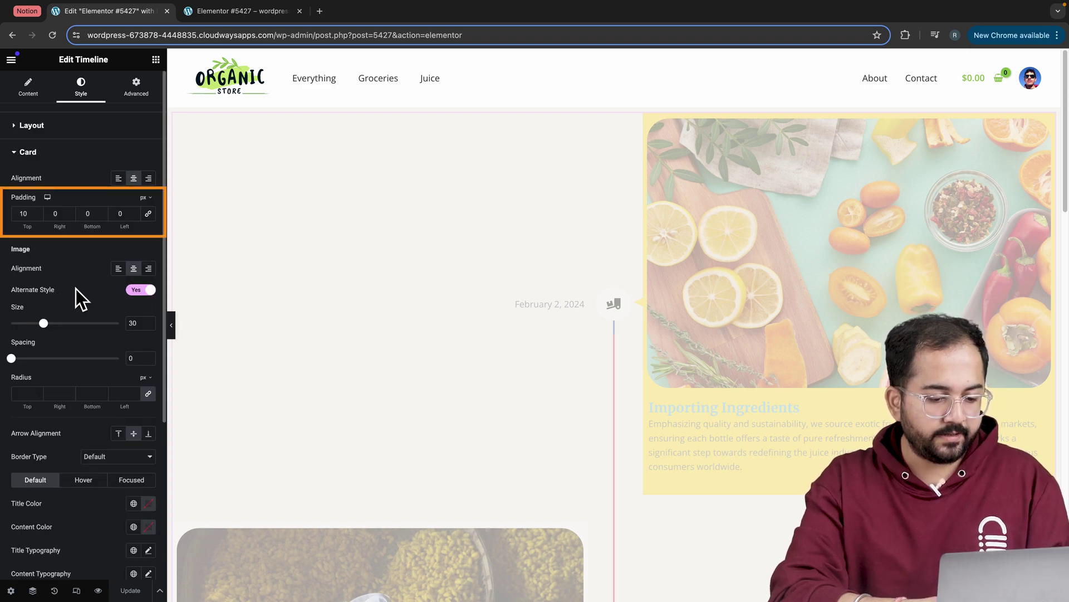
pyautogui.click(148, 214)
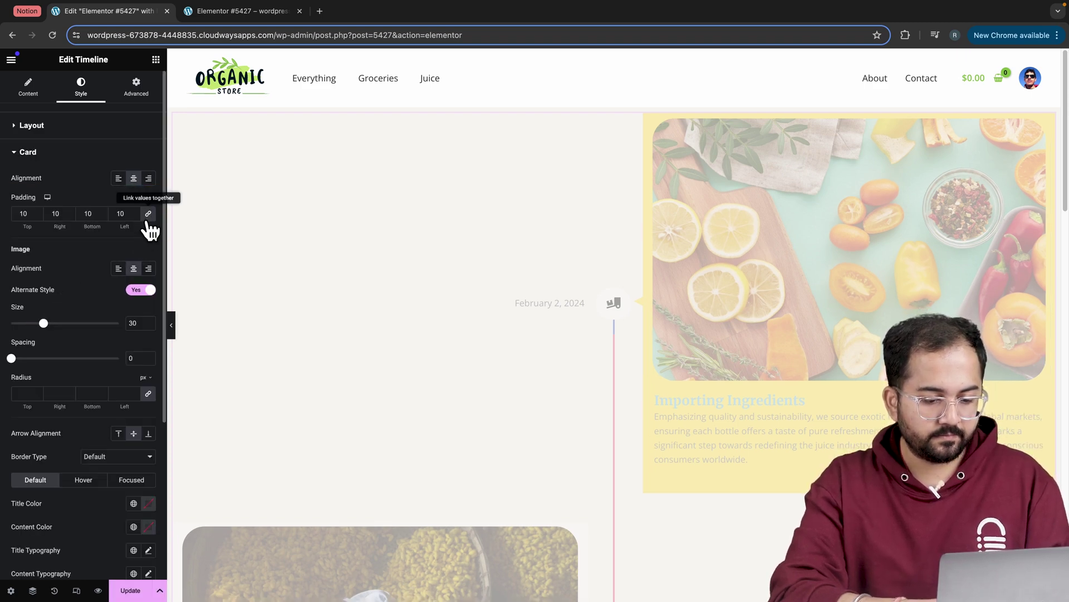
pyautogui.scroll(-3, 85, 259)
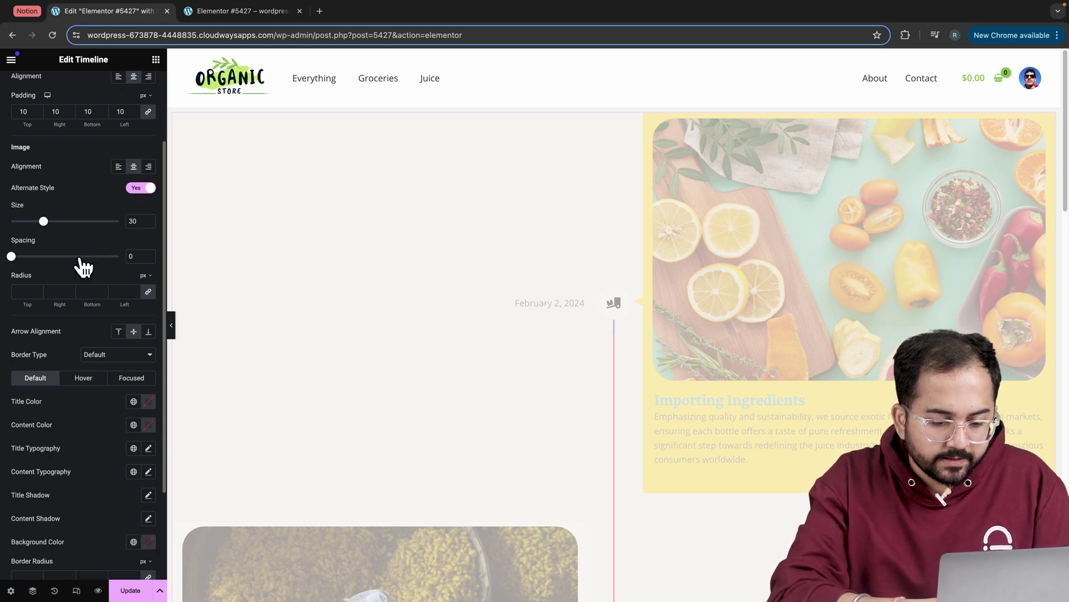
pyautogui.scroll(-1, 81, 257)
pyautogui.click(30, 255)
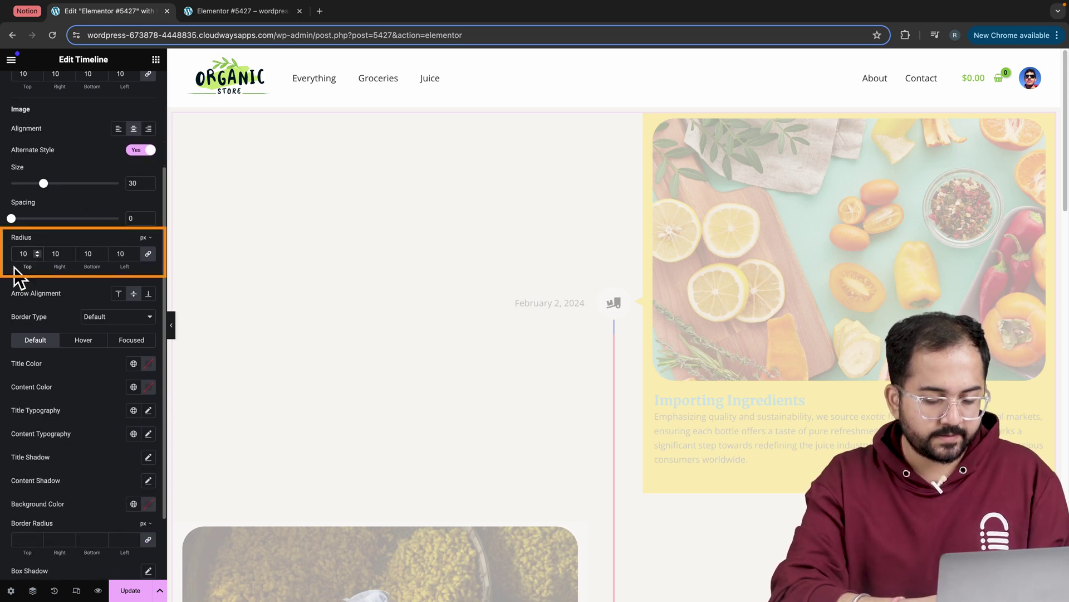
pyautogui.scroll(-1, 5, 277)
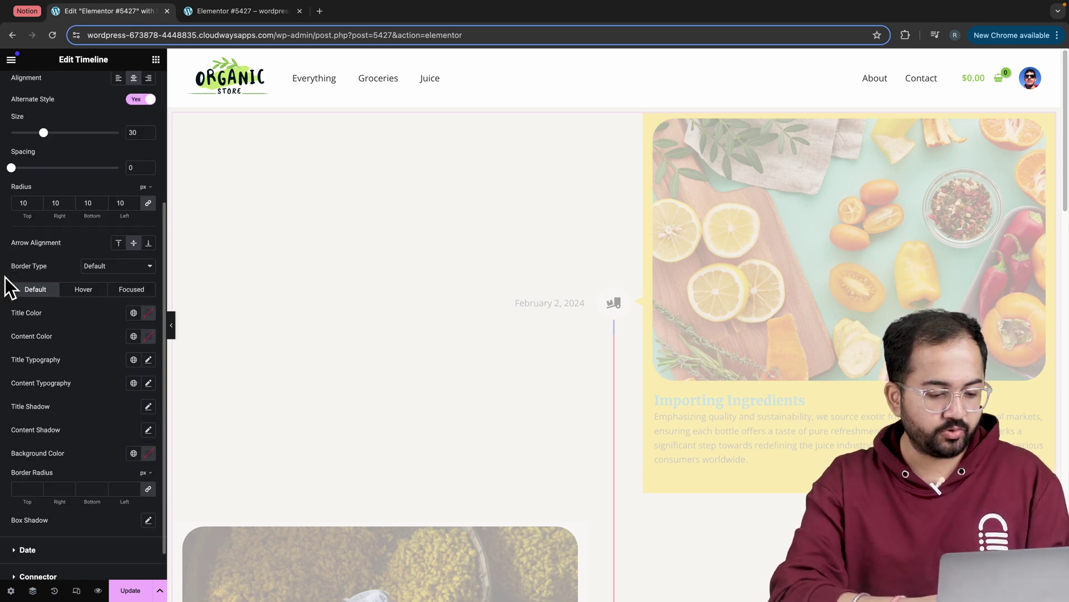
pyautogui.scroll(-1, 5, 277)
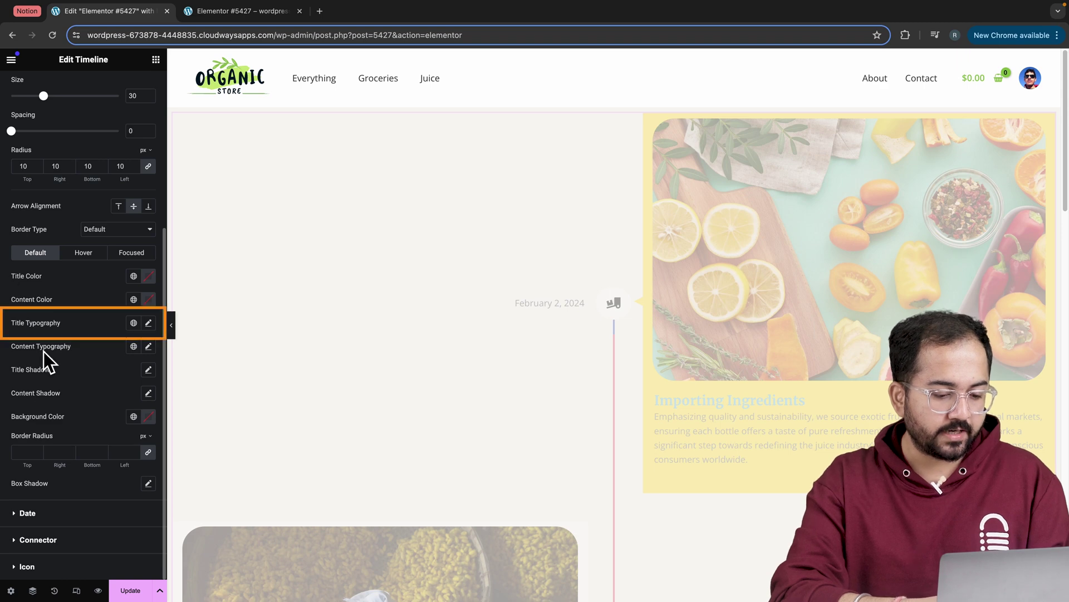
# - Set the card Title and Content typography font family to Poppins
pyautogui.click(148, 323)
pyautogui.click(113, 376)
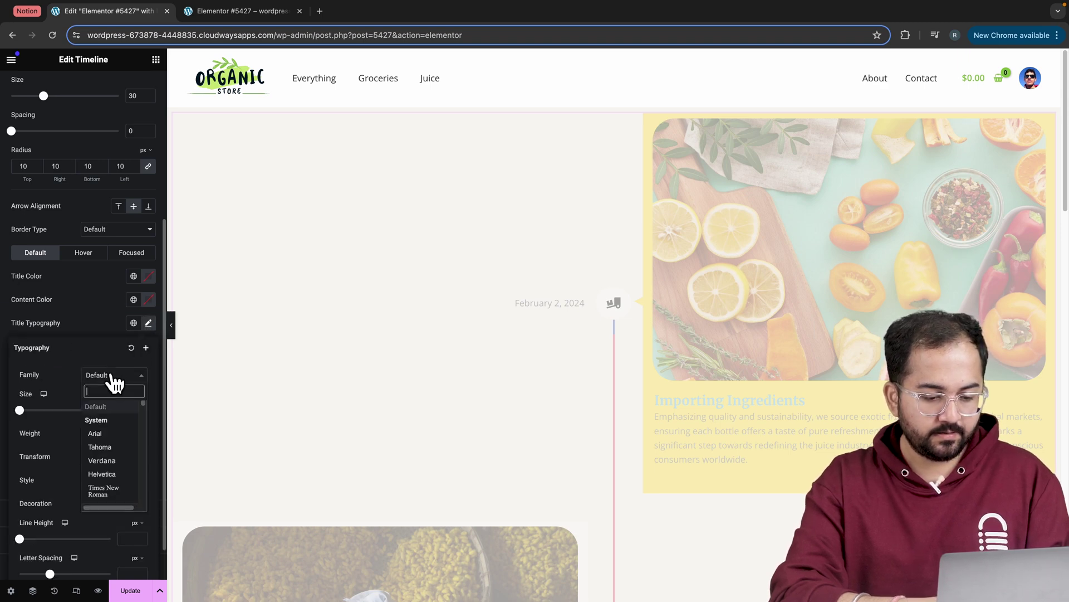
pyautogui.write('Poppins')
pyautogui.click(103, 420)
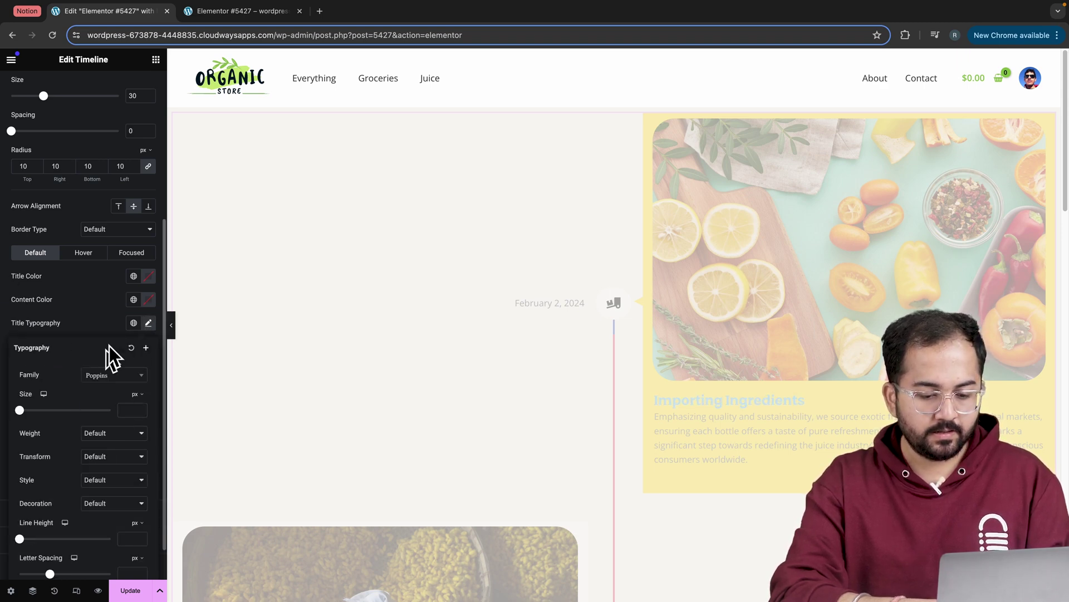
pyautogui.click(112, 353)
pyautogui.click(148, 346)
pyautogui.click(113, 398)
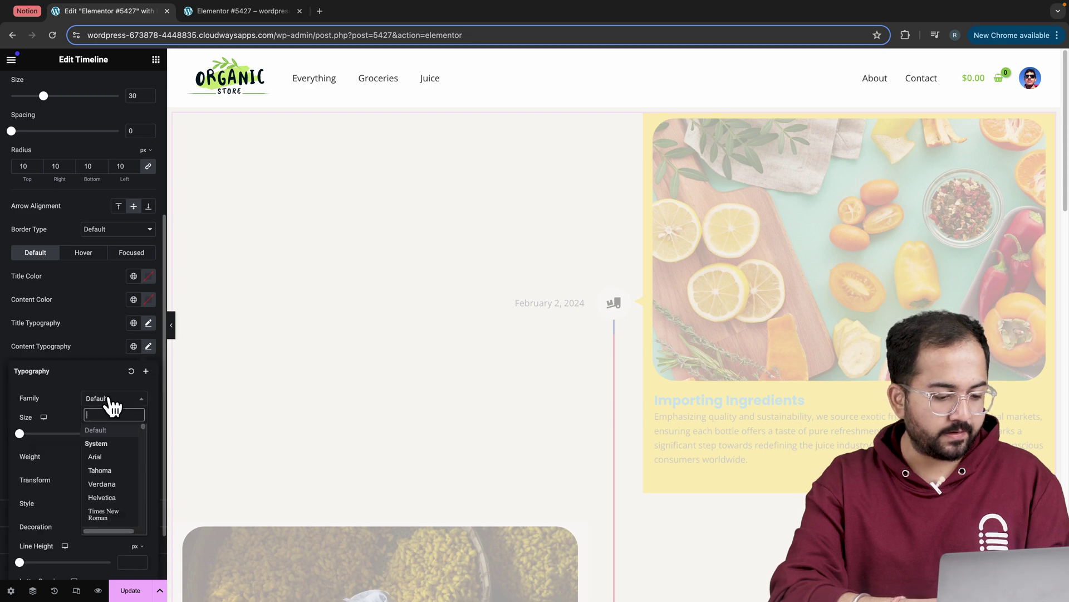
pyautogui.write('Poppin')
pyautogui.click(99, 443)
pyautogui.click(101, 356)
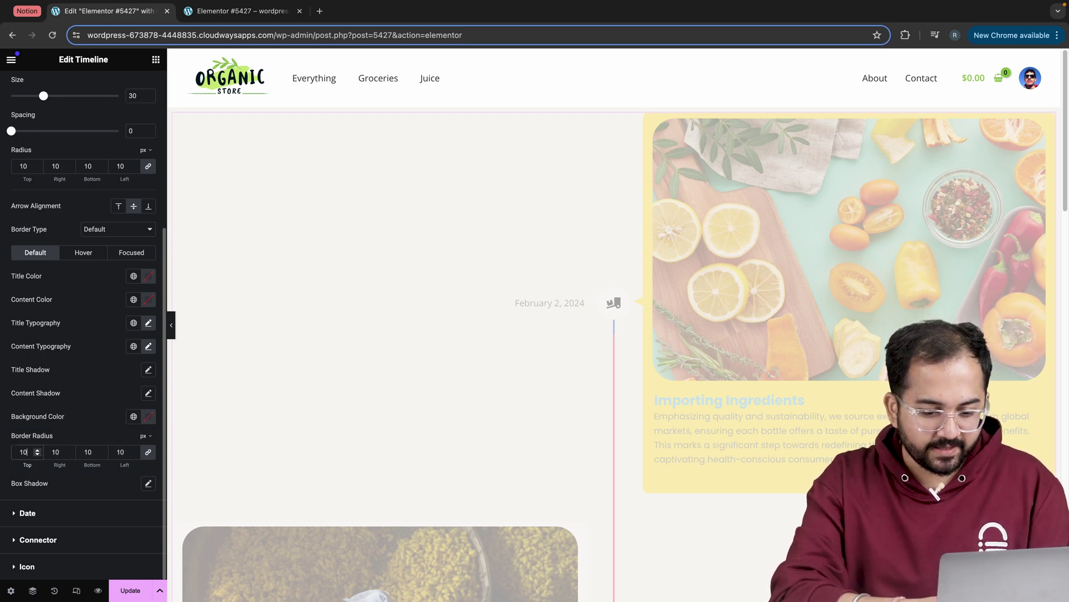
pyautogui.click(35, 168)
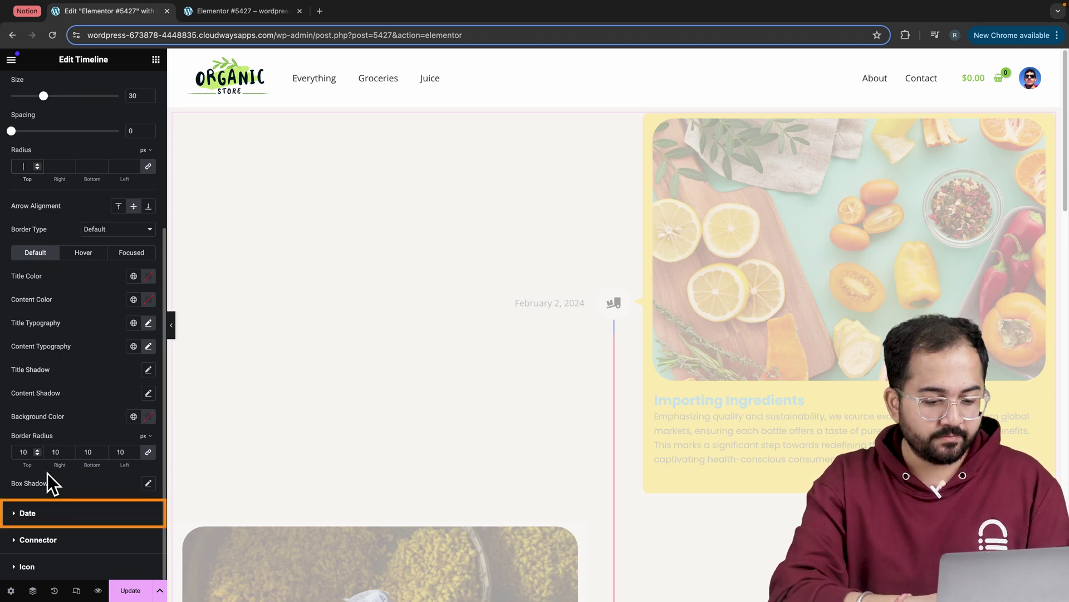
# - Set the timeline dates to Poppins at a larger size of about 25
pyautogui.click(64, 509)
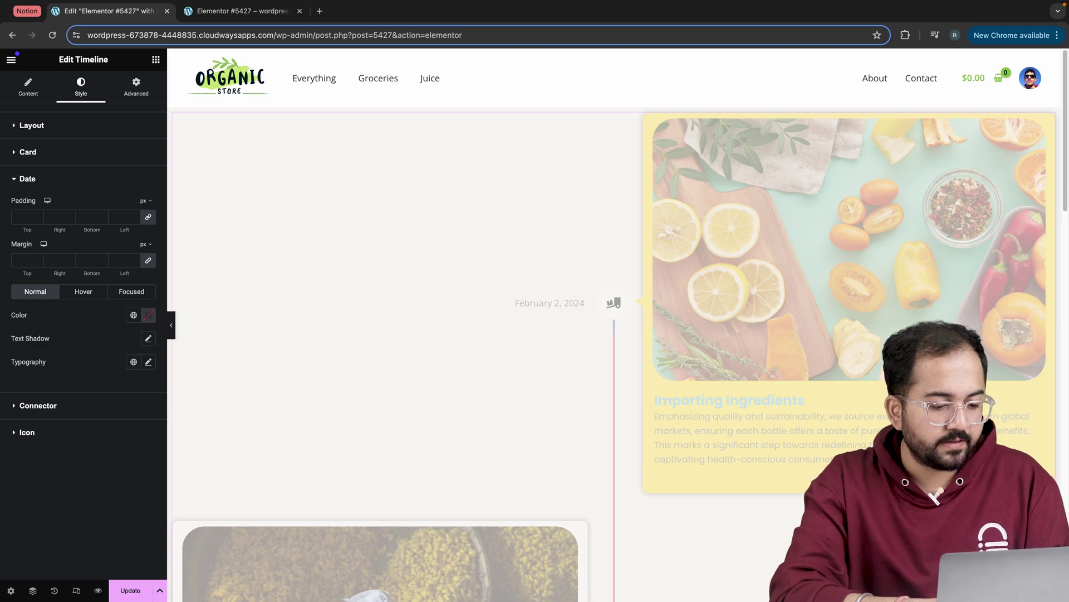
pyautogui.click(148, 362)
pyautogui.click(101, 414)
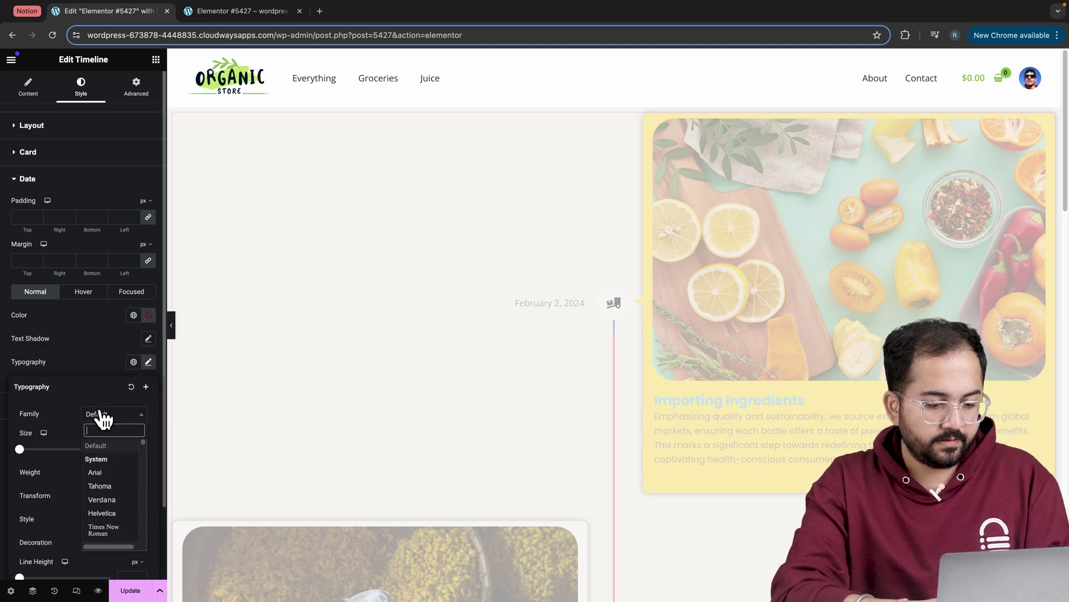
pyautogui.write('Poppins')
pyautogui.click(106, 459)
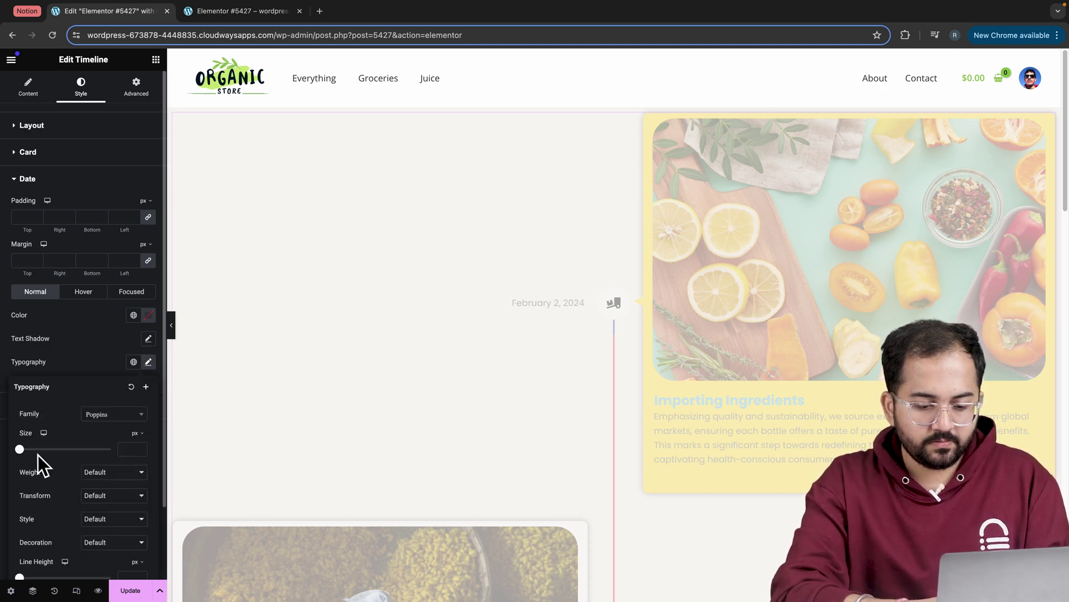
pyautogui.moveTo(19, 449); pyautogui.dragTo(30, 449)
pyautogui.click(140, 451)
pyautogui.click(140, 451)
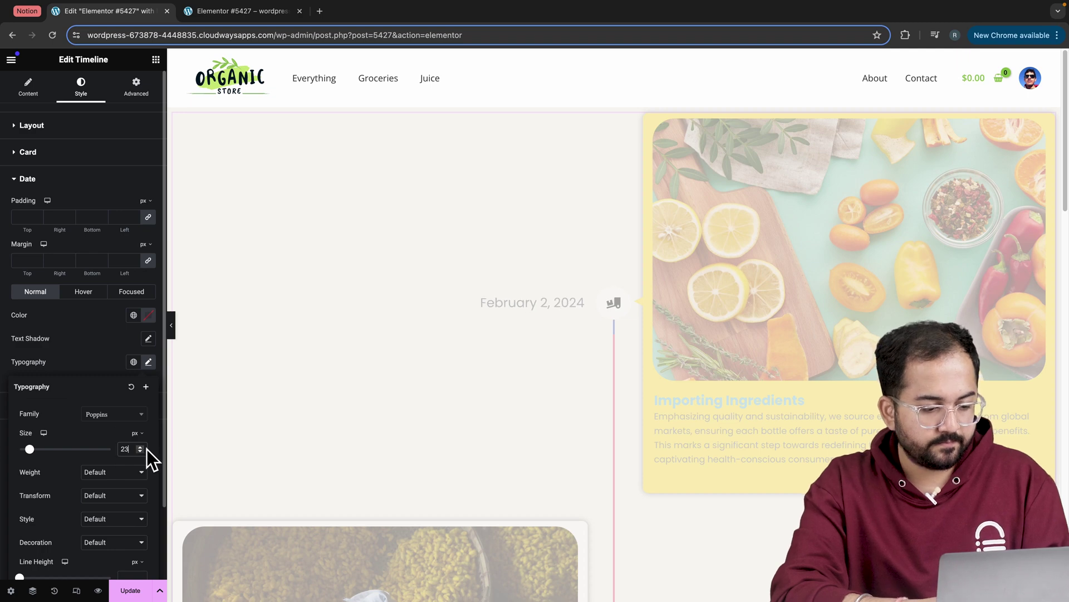
pyautogui.click(141, 452)
pyautogui.click(98, 357)
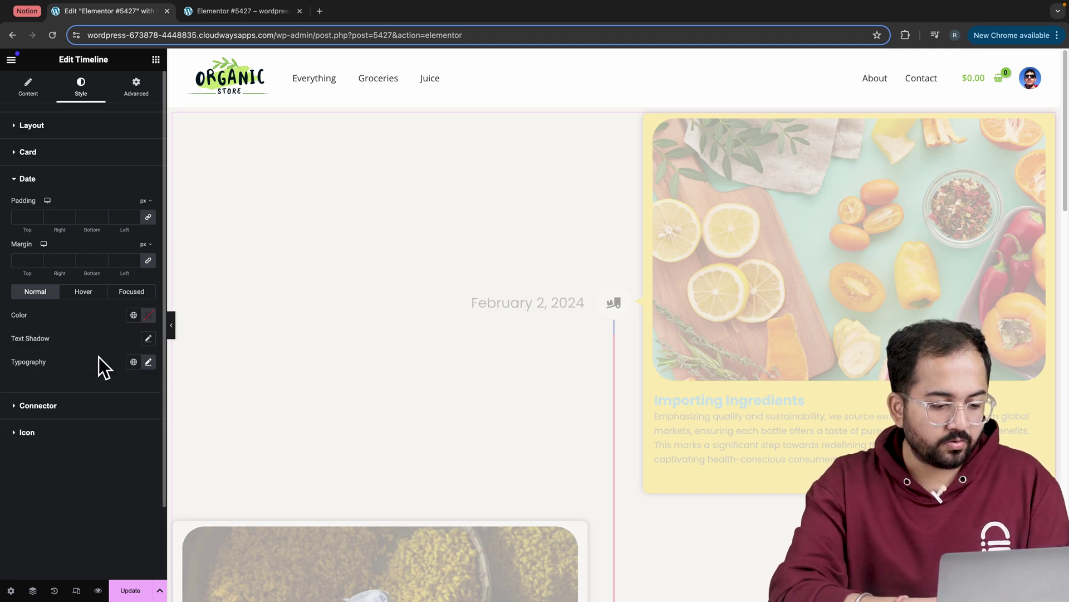
# - Make the connector line light grey with a #FFDC00 progress colour and save the page
pyautogui.click(68, 405)
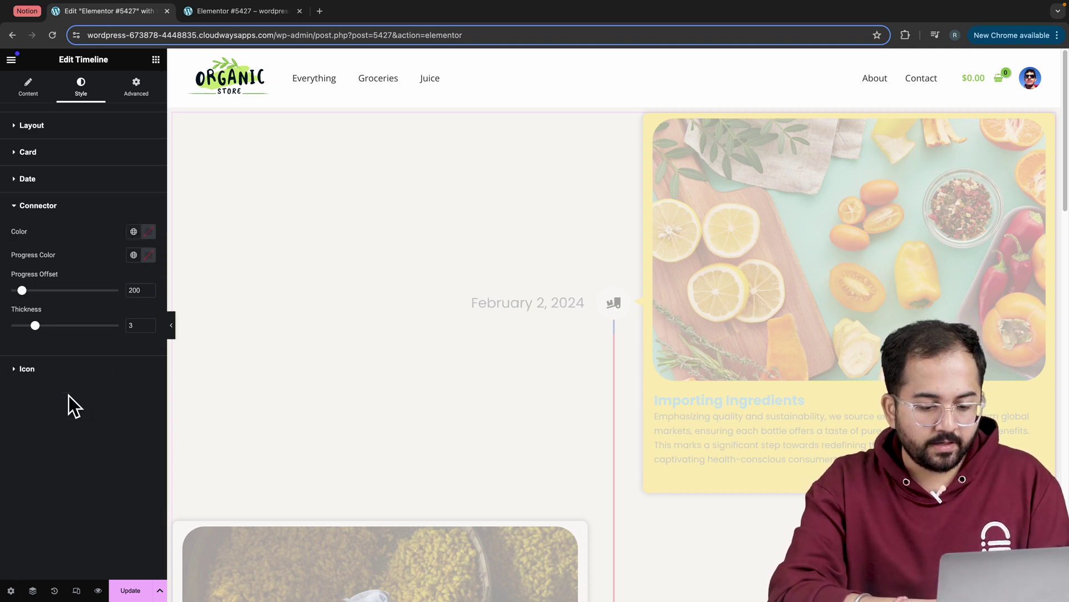
pyautogui.click(149, 231)
pyautogui.moveTo(67, 369); pyautogui.dragTo(70, 298)
pyautogui.click(71, 299)
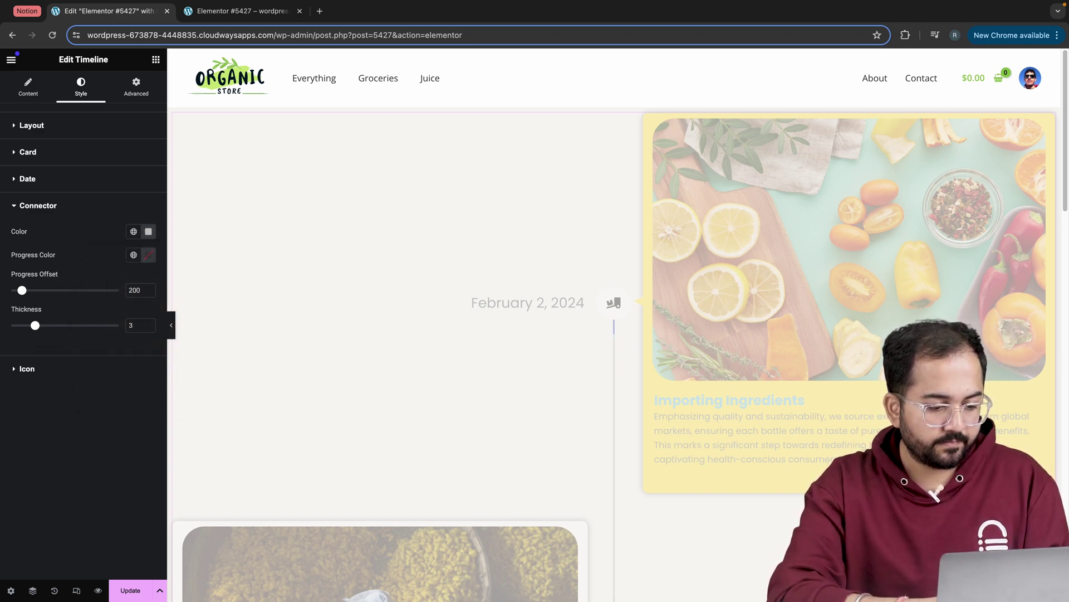
pyautogui.click(148, 254)
pyautogui.write('FFD')
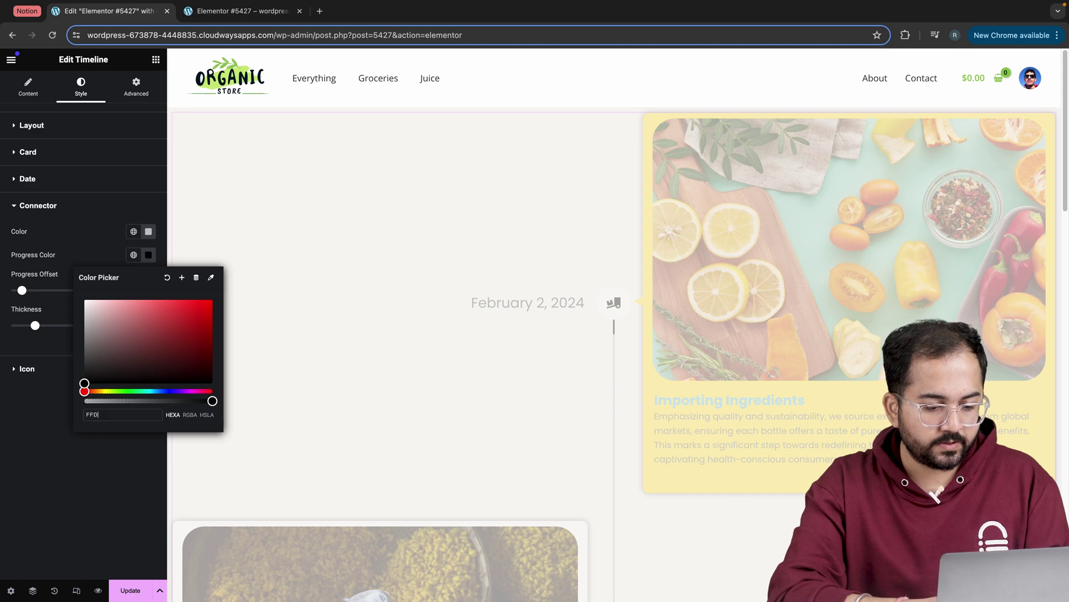
pyautogui.write('C00')
pyautogui.click(82, 456)
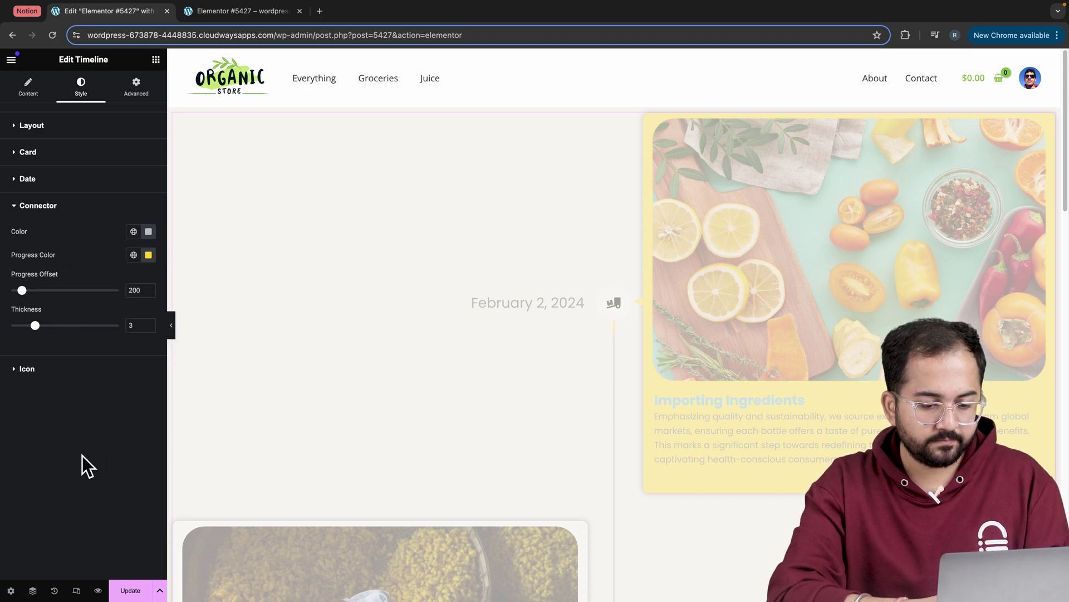
pyautogui.click(126, 590)
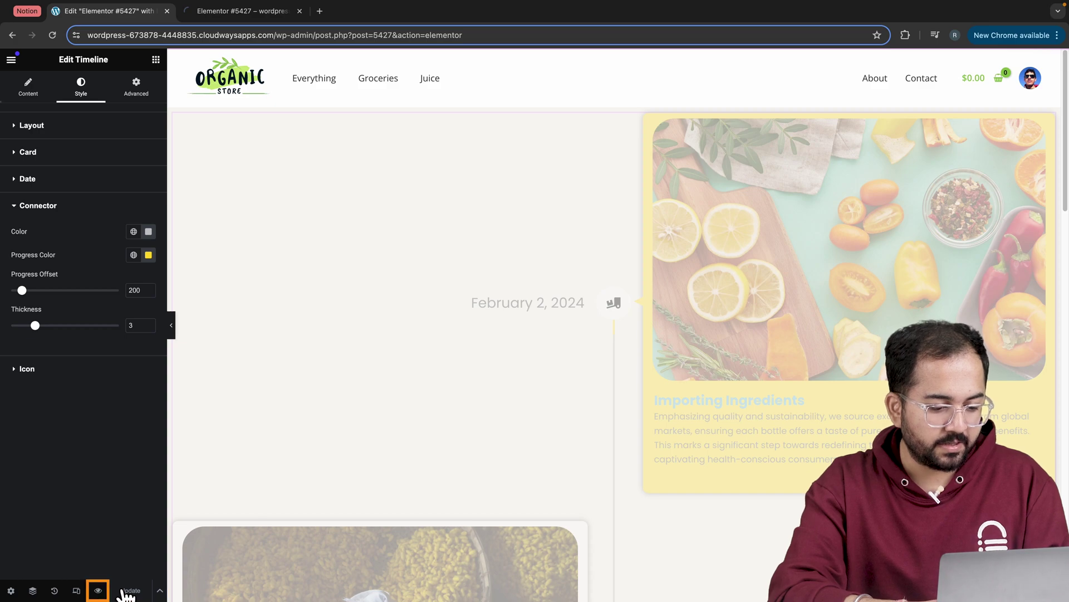
# - Preview the finished yellow-card timeline, scrolling through it and reloading the preview
pyautogui.click(98, 590)
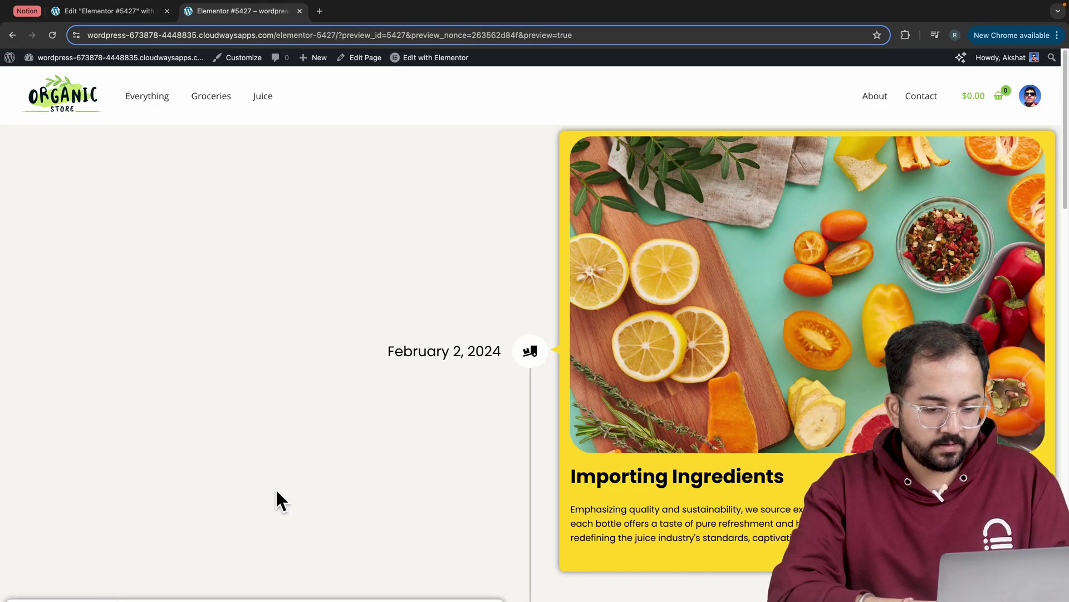
pyautogui.scroll(-15, 277, 492)
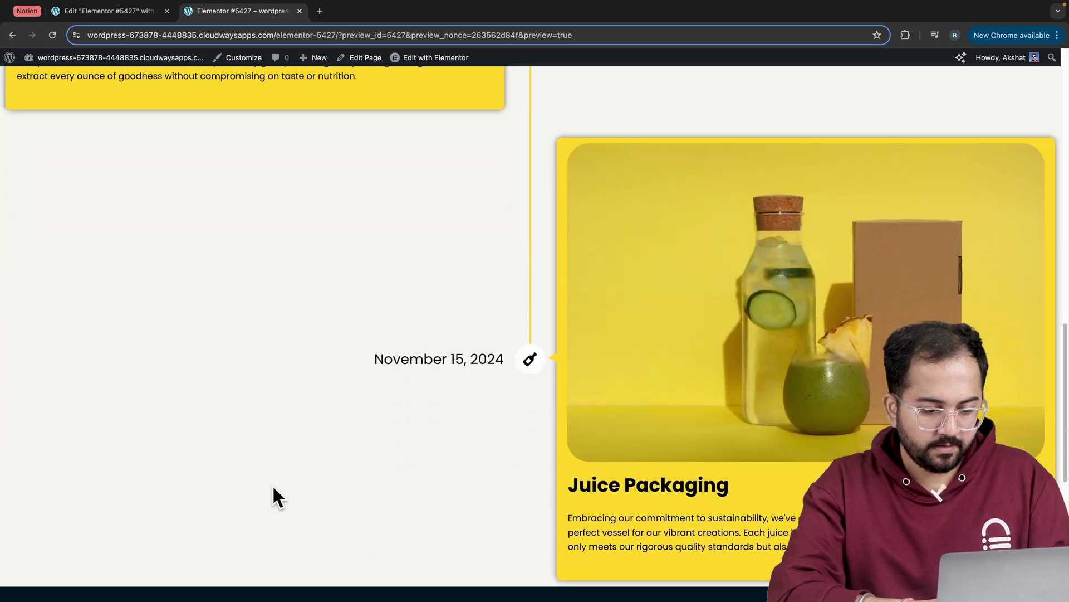
pyautogui.scroll(15, 273, 490)
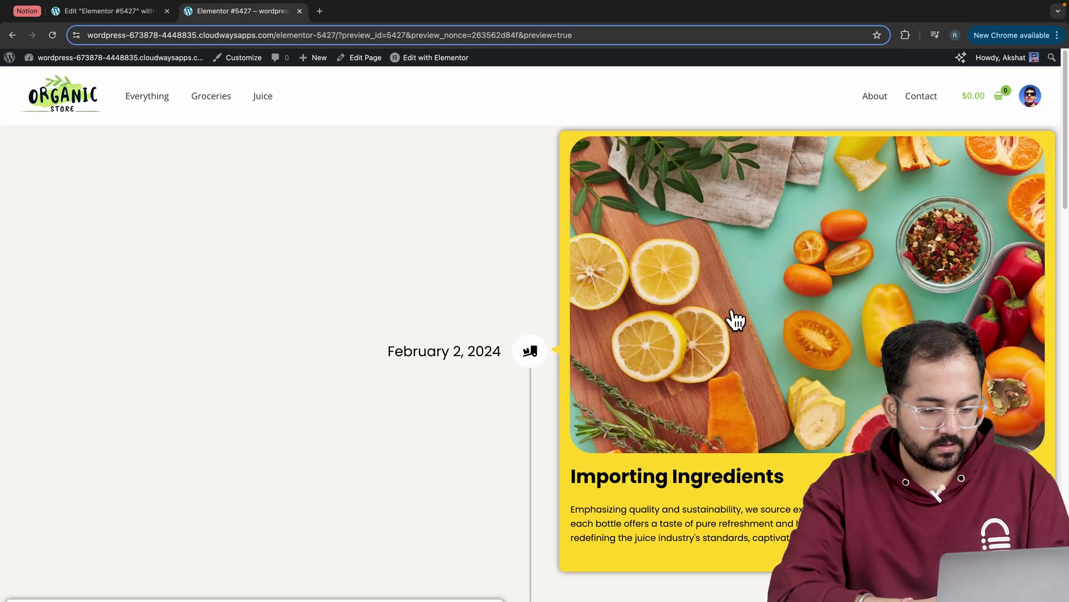
pyautogui.press('super+r')
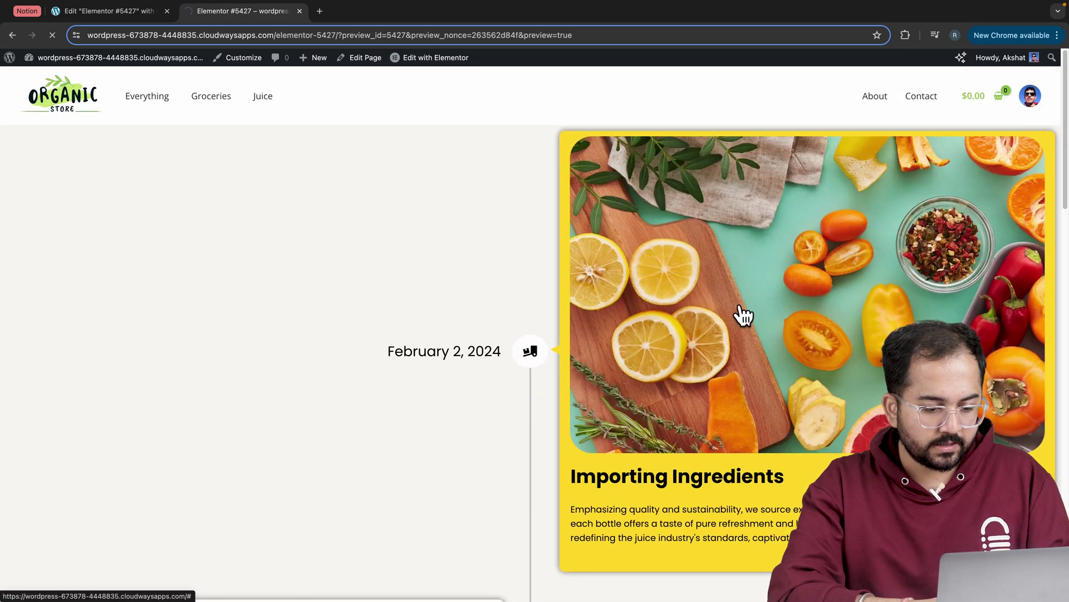